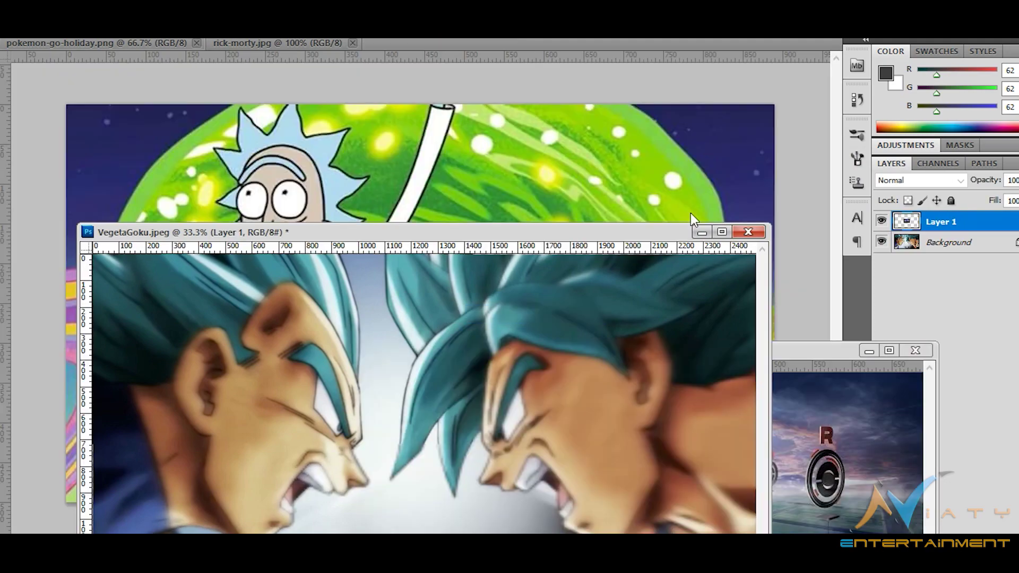
Center the VegetaGoku image (Layer 0) on the canvas and crop the document to it, excluding its bottom caption
left_click_drag(950, 221, 562, 281)
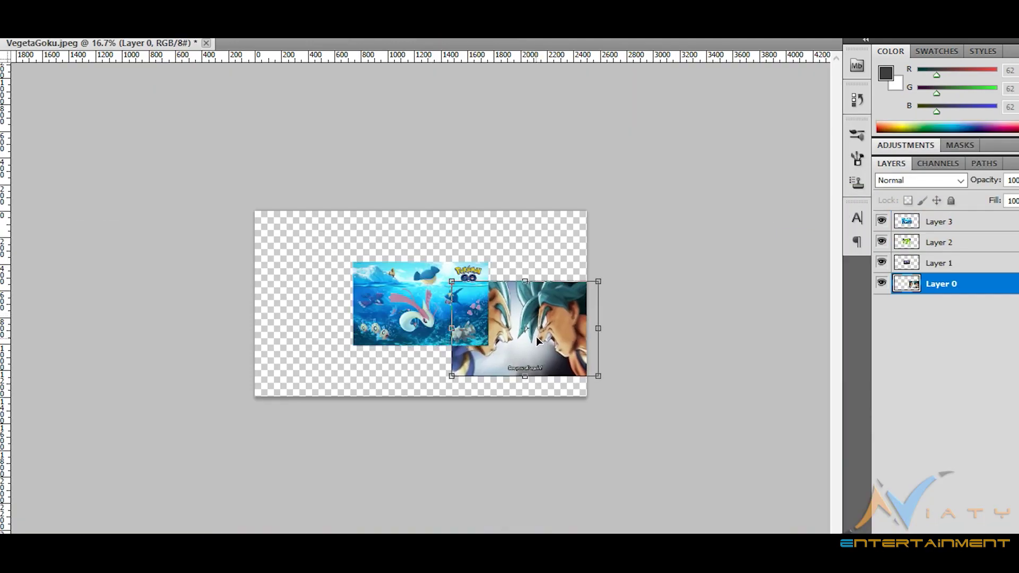
key("ctrl+0")
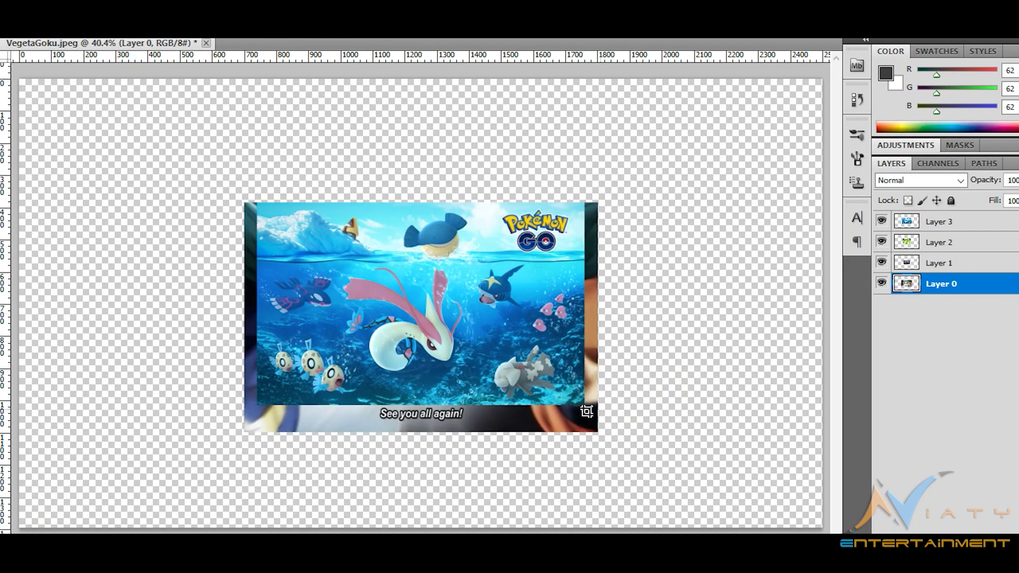
key("Return")
Scale the Layer 3 and Layer 2 images to fill the cropped canvas, hiding Layer 3 to work on Layer 2
left_click(942, 225)
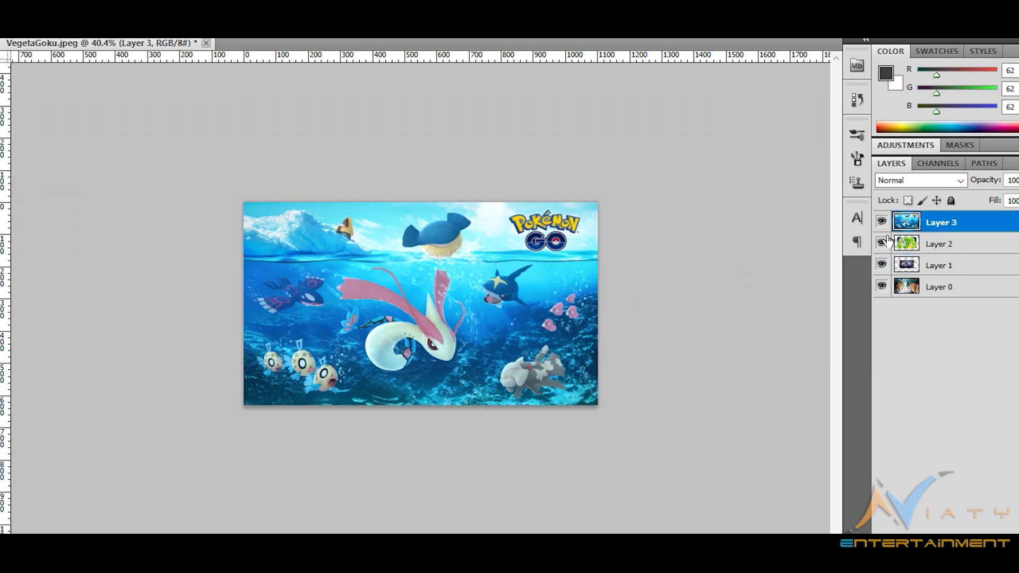
left_click(882, 222)
left_click_drag(566, 381, 606, 409, "alt+shift")
key("Return")
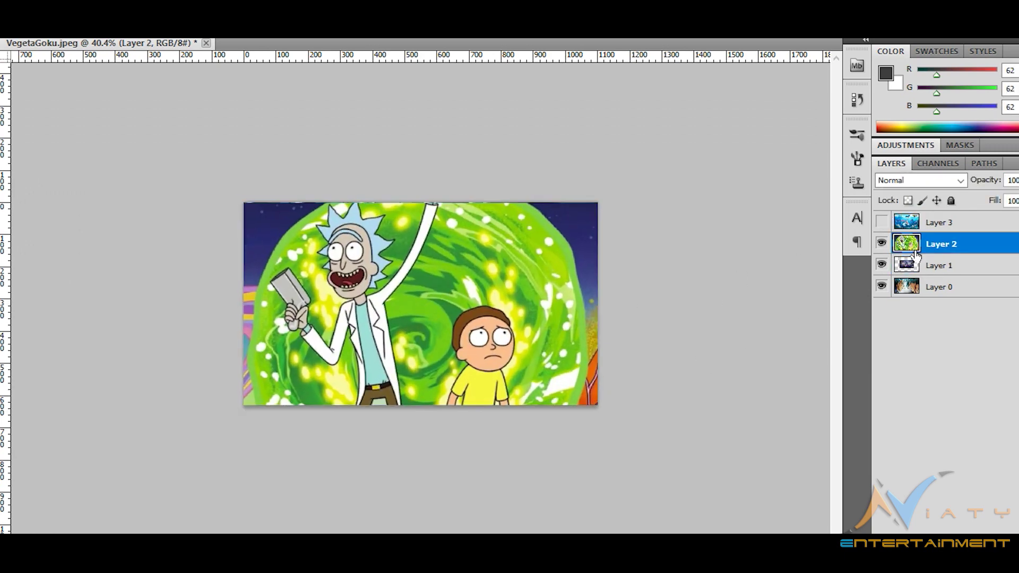
Hide Layer 2 and scale the Layer 1 image from its center to fill the whole canvas
left_click(905, 265)
left_click(882, 244)
key("ctrl+t")
left_click_drag(531, 360, 599, 393, "alt+shift")
left_click_drag(423, 393, 423, 404, "alt")
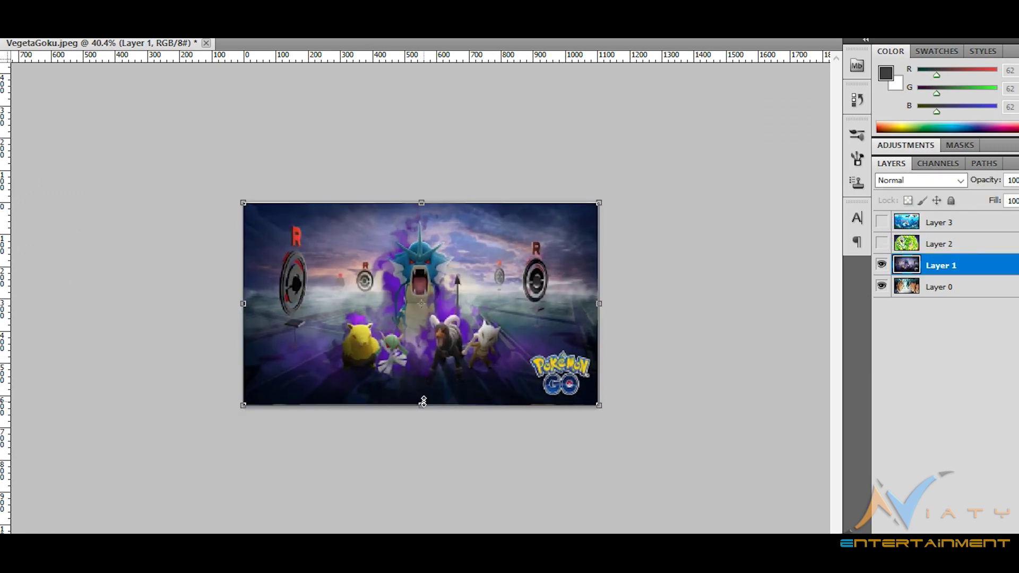
key("ctrl+0")
key("c")
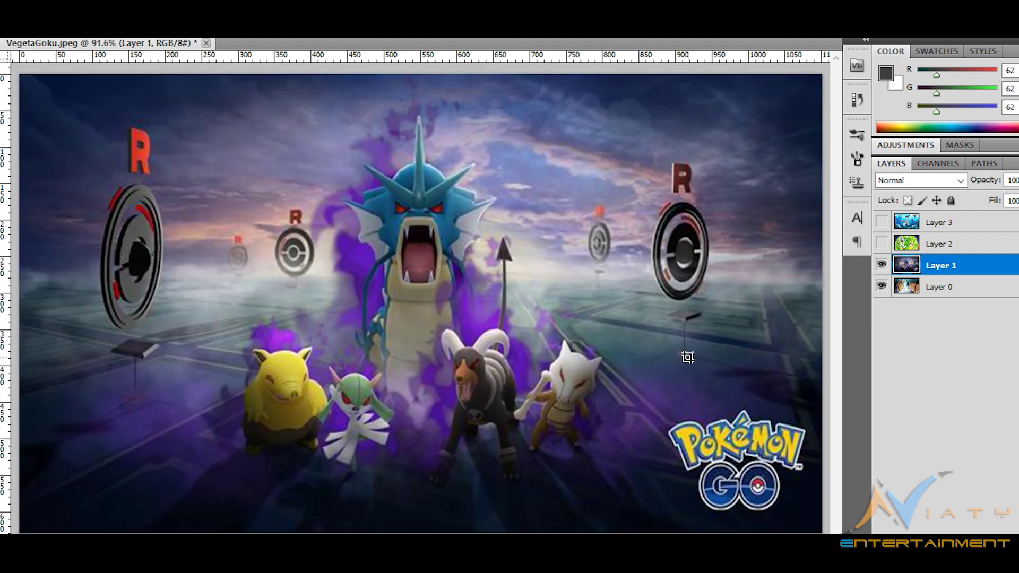
Hide Layers 1 to 3 so only Layer 0 shows, and save the document as Plates.psd
key("ctrl+minus")
left_click_drag(882, 243, 882, 222)
left_click(882, 222)
left_click(882, 243)
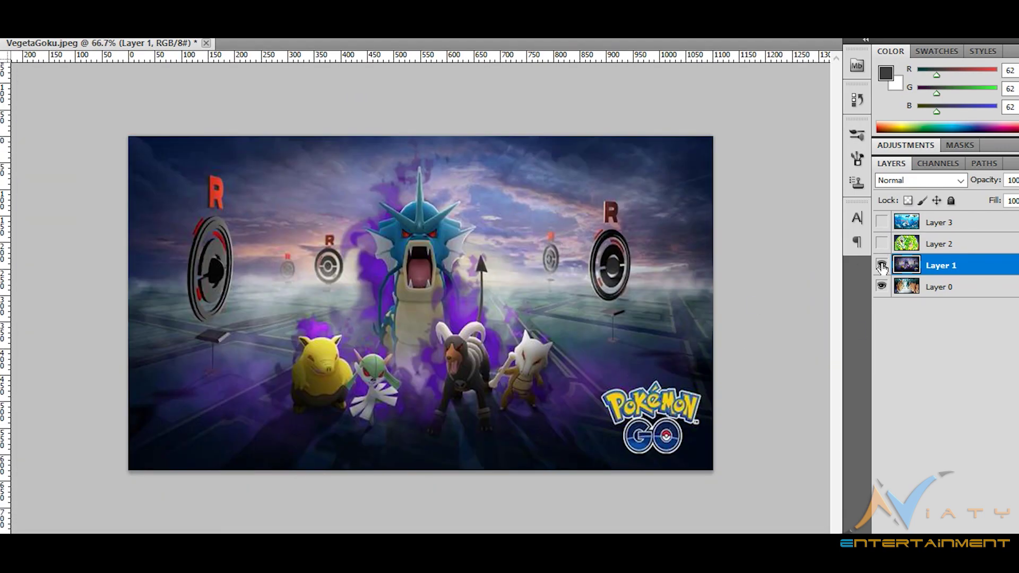
left_click(881, 266)
key("ctrl+shift+s")
key("Return")
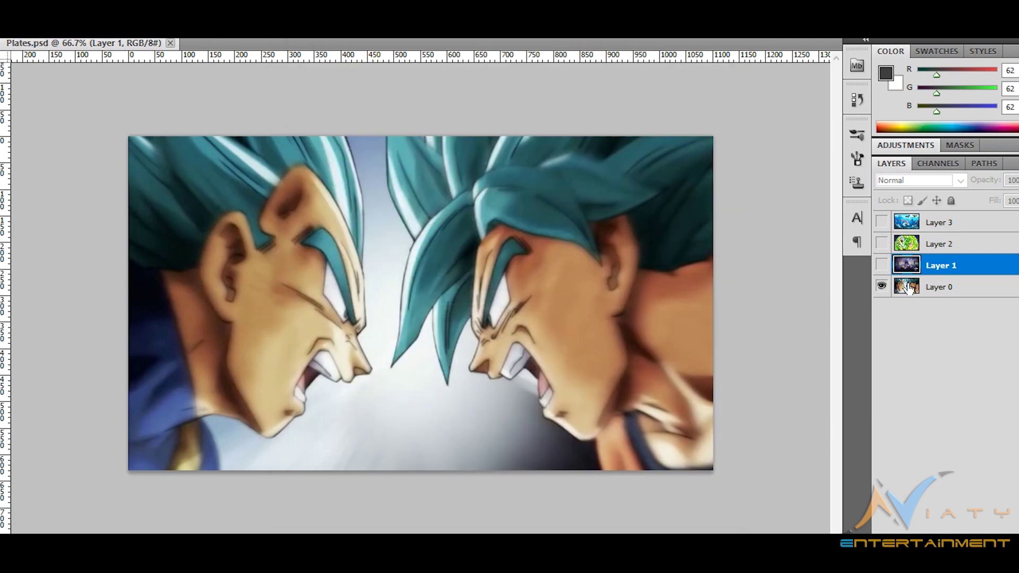
Add a Black & White adjustment layer and an Invert adjustment layer above all image layers
left_click(954, 411)
left_click(962, 433)
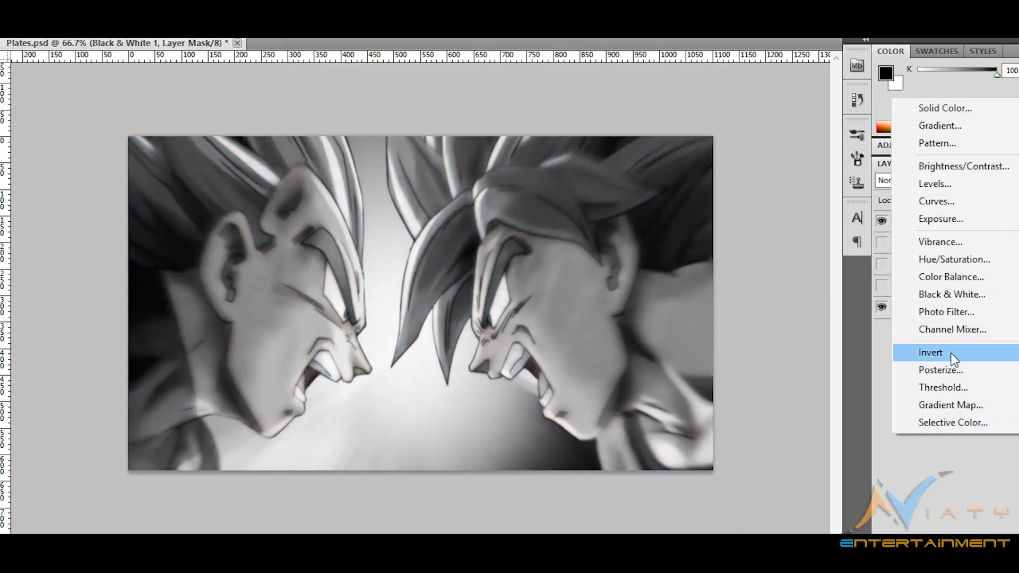
left_click(953, 354)
Save the inverted Layer 0 image as a JPEG copy named VegetaGokuLitho in the Plates folder at quality 12
key("ctrl+shift+s")
left_click(486, 323)
left_click(473, 420)
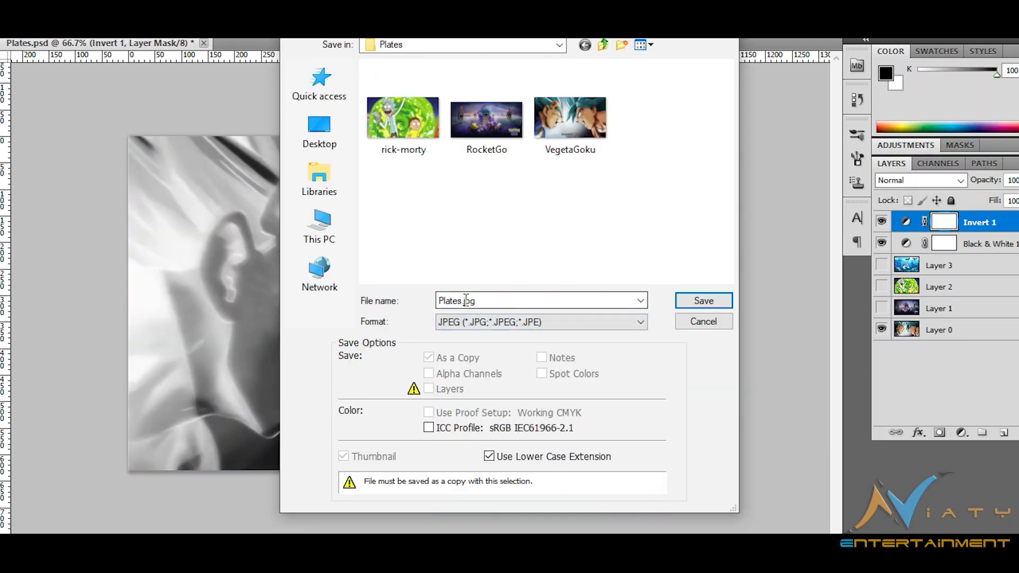
left_click(708, 304)
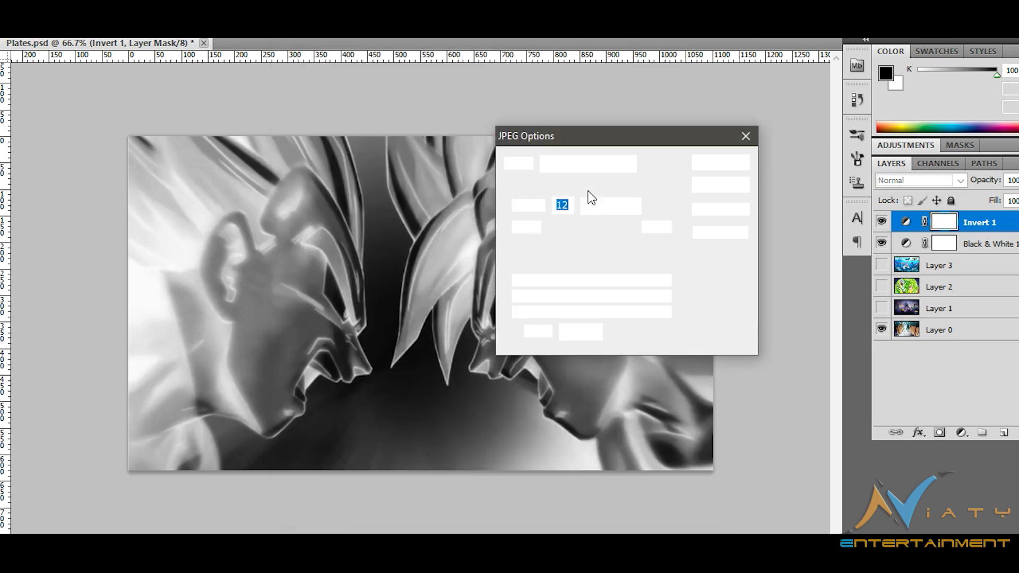
left_click(721, 161)
Show Layer 1 and save its inverted image as a JPEG copy named RocketGoLitho in the Plates folder
left_click(882, 307)
key("ctrl+shift+s")
left_click(518, 321)
left_click(489, 419)
left_click(490, 111)
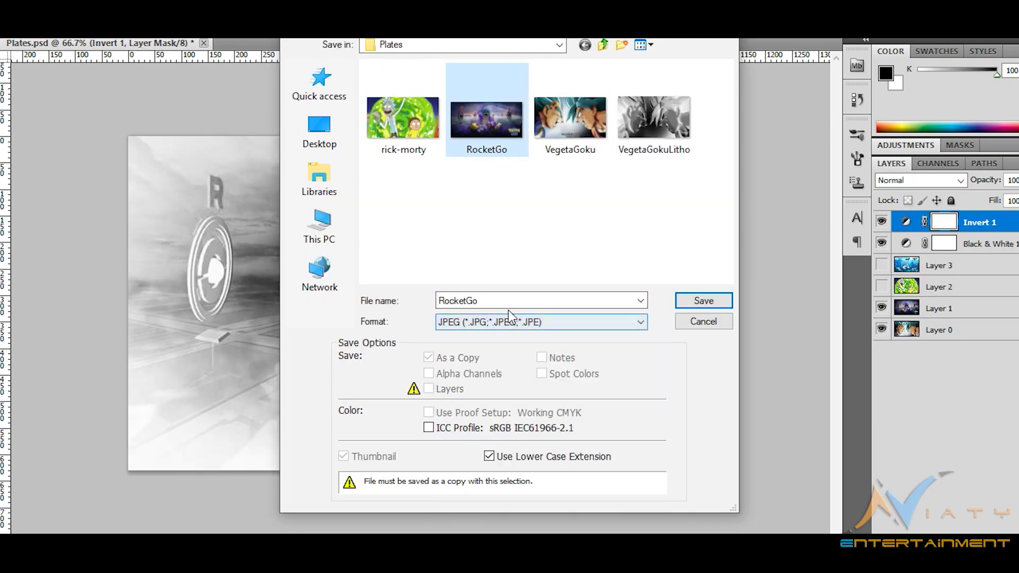
left_click(703, 302)
left_click(721, 162)
Show Layer 2 and save its inverted image as a JPEG copy named rick-mortyLitho in the Plates folder
left_click(882, 287)
key("ctrl+shift+s")
left_click(494, 323)
left_click(468, 420)
left_click(409, 110)
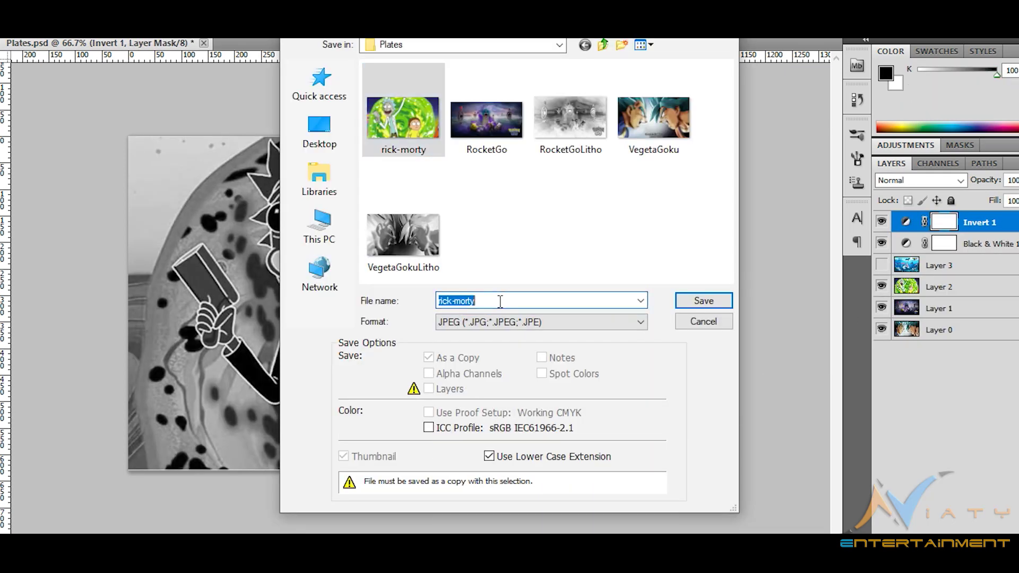
left_click(684, 301)
left_click(720, 161)
Show Layer 3 and save its inverted image as a JPEG copy in the Plates folder
left_click(881, 265)
key("ctrl+shift+s")
left_click(523, 322)
left_click(522, 409)
left_click(515, 322)
left_click(488, 419)
double_click(463, 301)
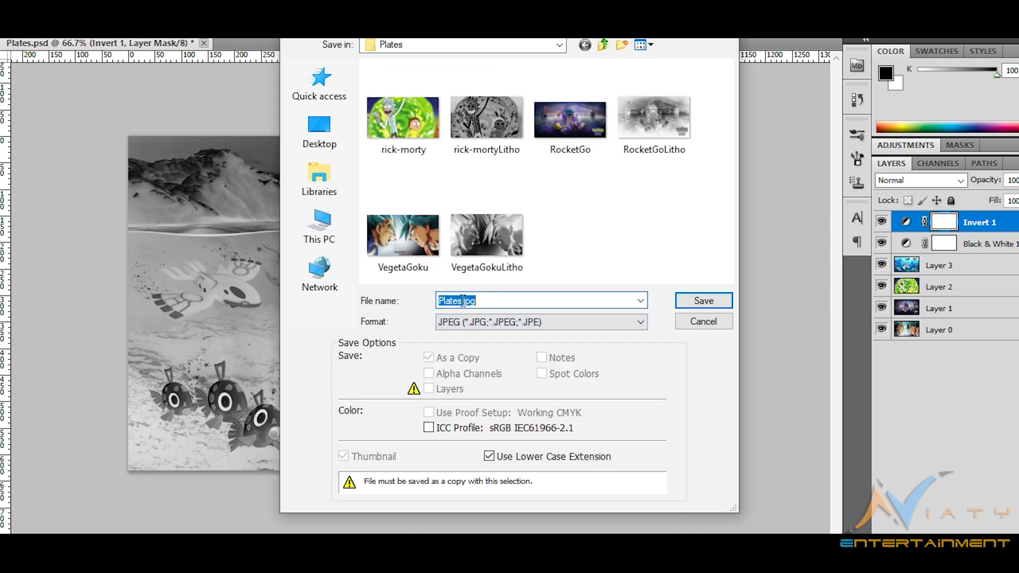
key("Return")
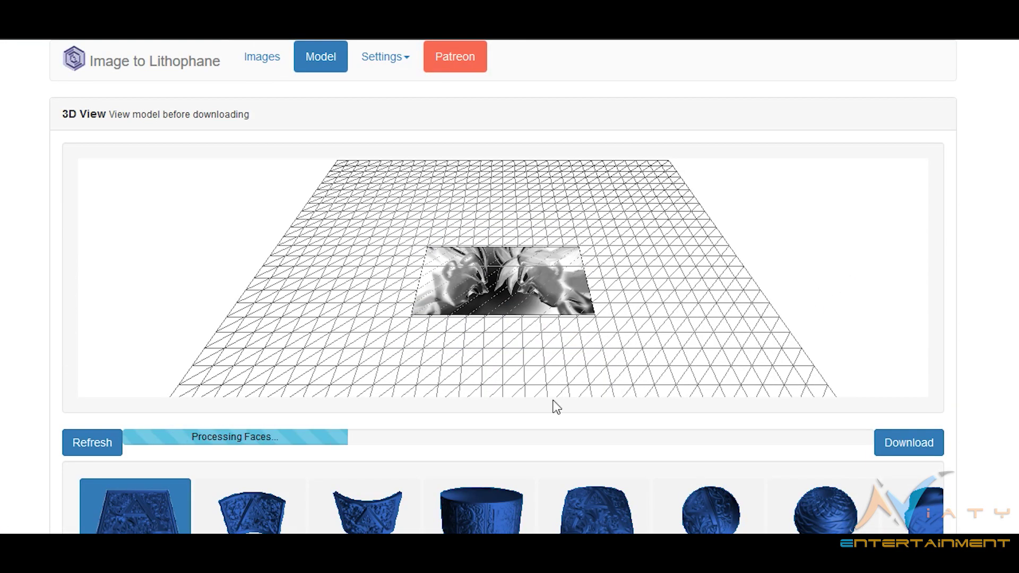
In the Image to Lithophane web app, check the generated plate model and its image settings, and open the image list
left_click_drag(828, 291, 662, 326)
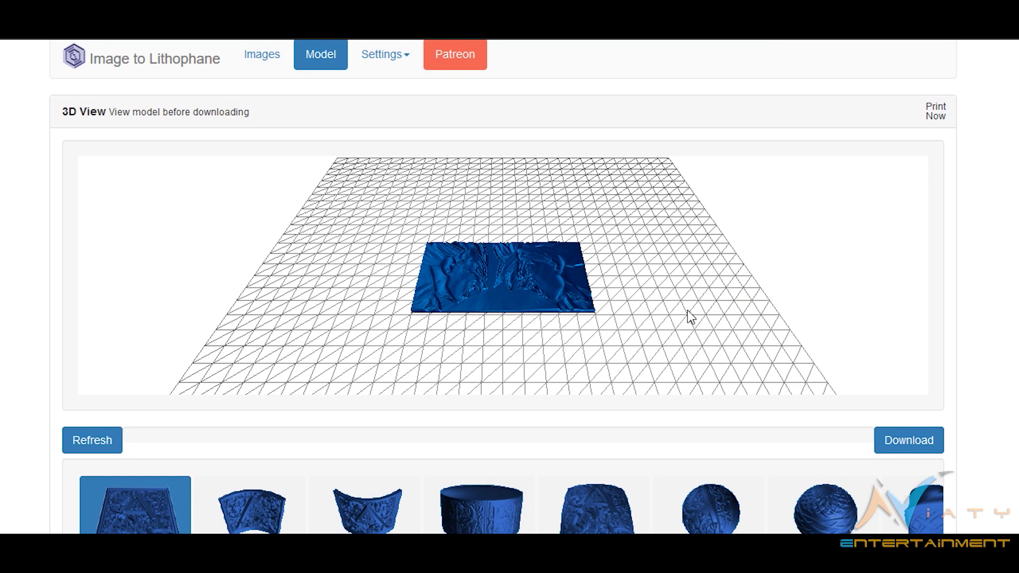
left_click(385, 54)
left_click(383, 106)
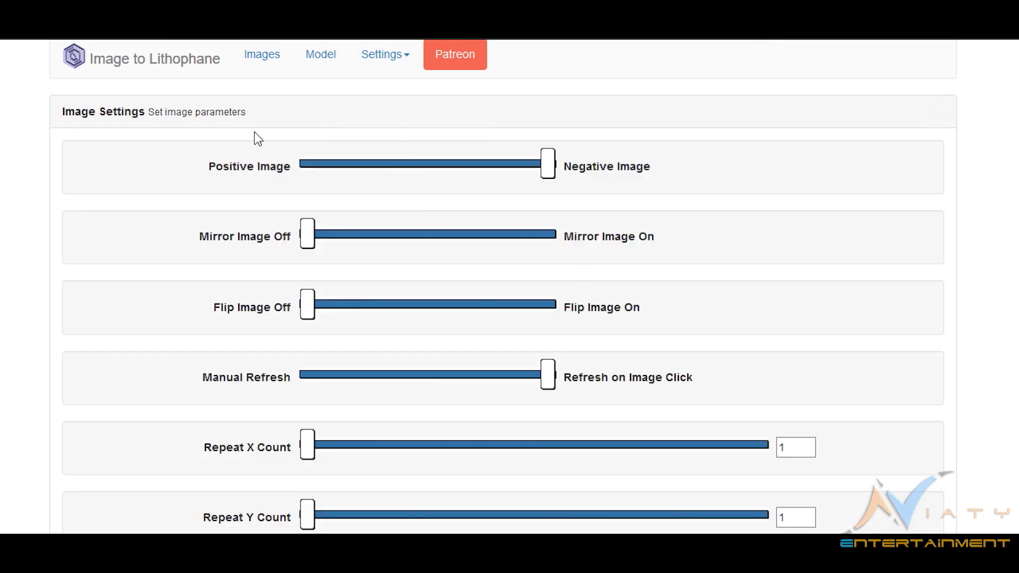
left_click(321, 54)
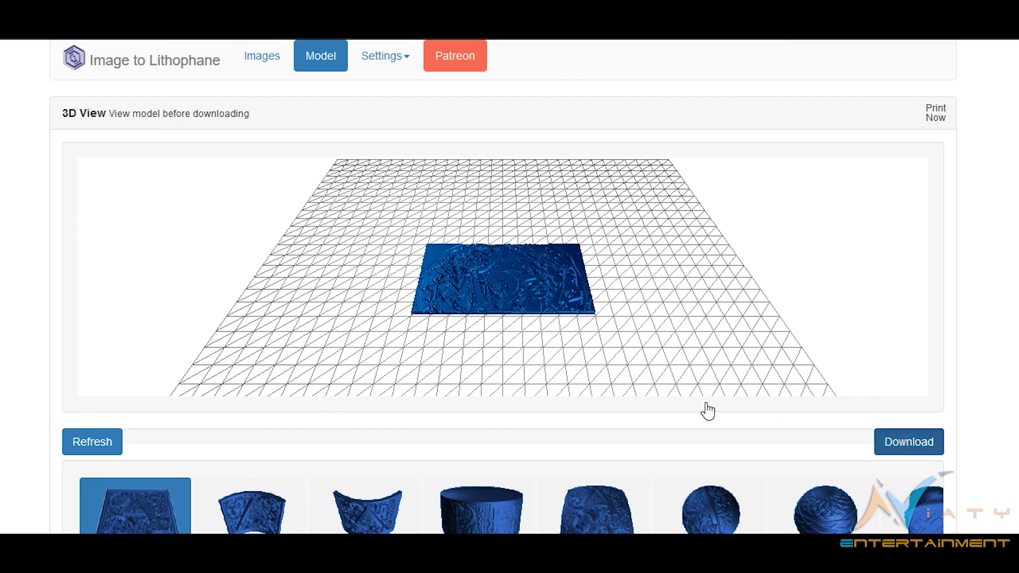
left_click(262, 56)
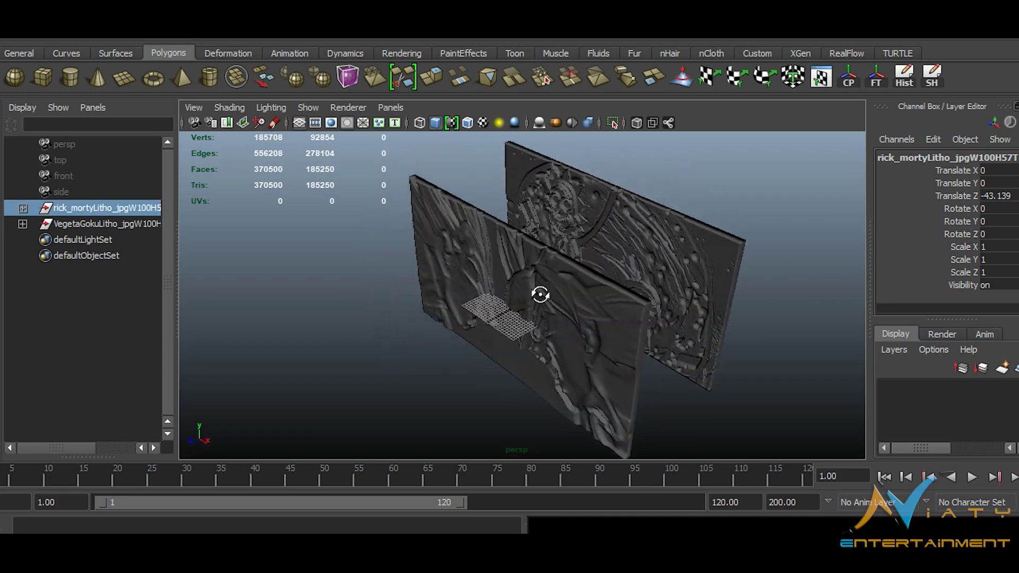
In Maya, import the RocketGoLitho model and move it in front of the VegetaGoku plate to Translate Z 39.828
left_click(11, 39)
left_click(32, 153)
left_click(859, 488)
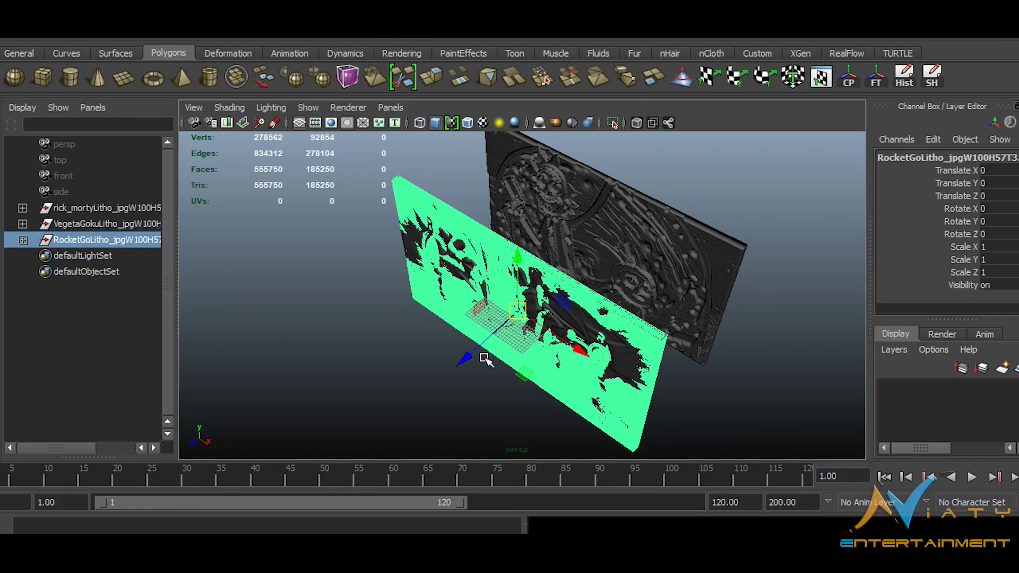
left_click_drag(455, 357, 466, 312, "alt")
scroll(473, 339, "down", 6)
scroll(455, 336, "down", 6)
left_click(466, 312)
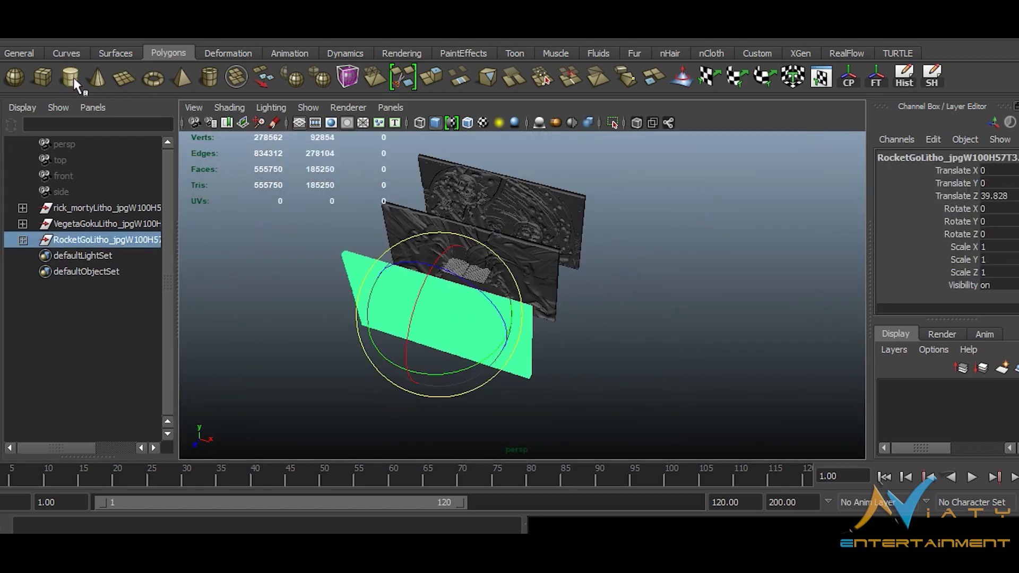
Create a polygon cone beside the plates, about 36.3 in radius and 98.6 high, with 3 axis subdivisions
left_click_drag(614, 292, 687, 329)
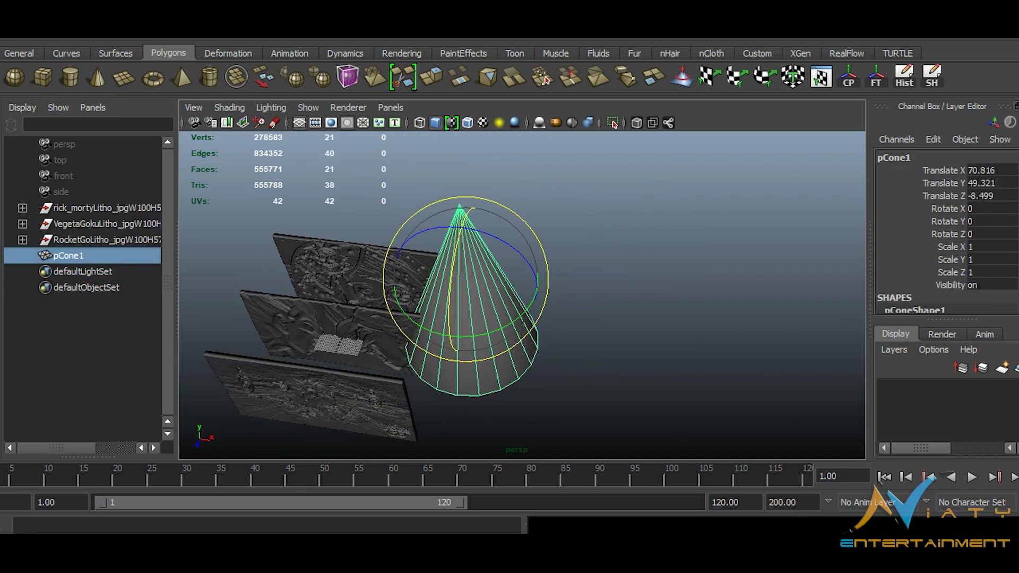
scroll(906, 295, "down", 3)
left_click(905, 295)
scroll(979, 273, "down", 7)
left_click_drag(436, 298, 542, 300, "alt")
key("w")
scroll(549, 212, "up", 3)
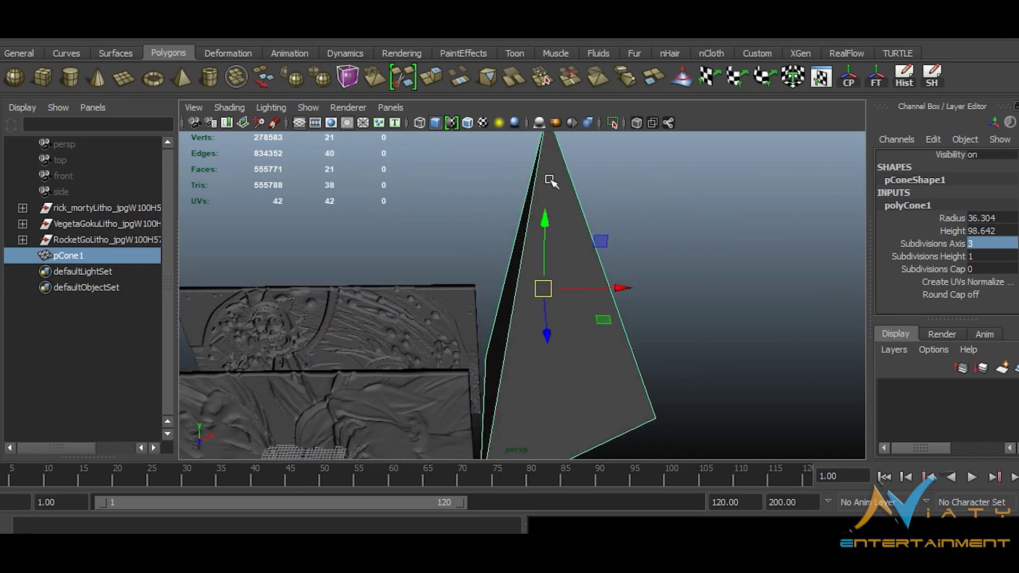
Reduce the three-sided cone to its flat triangular base and extrude that base into a thin slab
right_click_drag(548, 180, 549, 228)
left_click(544, 257)
key("Delete")
left_click_drag(543, 257, 524, 299, "alt")
left_click(522, 372)
right_click_drag(526, 300, 527, 298, "shift")
left_click_drag(528, 298, 508, 306, "alt")
right_click_drag(508, 306, 519, 294)
left_click_drag(519, 294, 541, 322, "alt")
Center the triangular slab's pivot, delete its history and move it toward the grid
left_click(849, 77)
left_click(904, 77)
left_click_drag(477, 319, 562, 355, "alt")
left_click_drag(694, 221, 581, 307)
Move all three lithophane plates together to Translate X 175.166 and rotate them -90 degrees about Y
scroll(580, 306, "down", 3)
left_click(106, 208)
left_click(106, 240, "shift")
left_click_drag(645, 313, 844, 239)
middle_click_drag(844, 239, 676, 277, "alt")
left_click_drag(676, 278, 670, 308, "alt")
key("e")
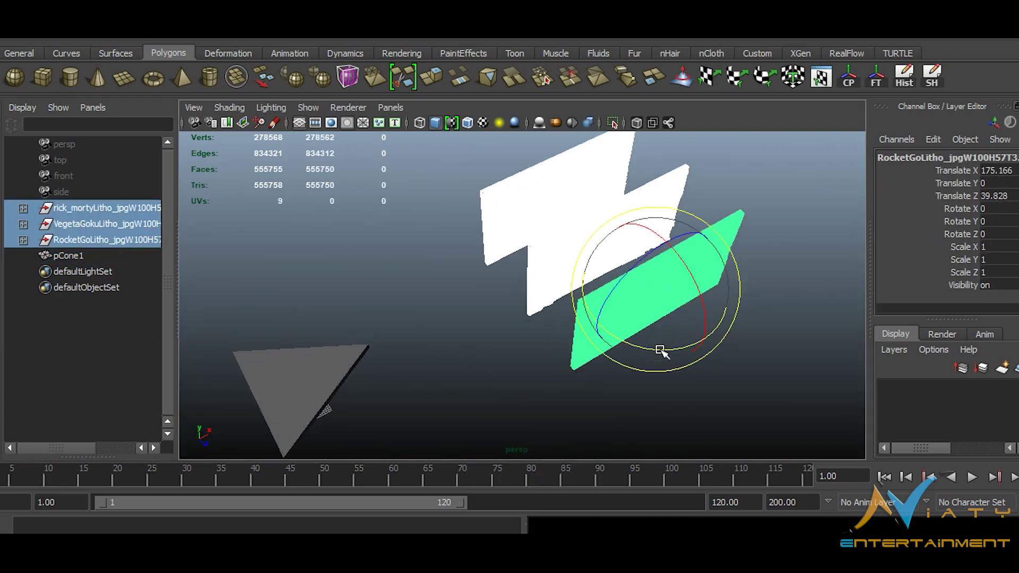
left_click_drag(662, 350, 573, 347)
left_click_drag(79, 271, 80, 287)
Spread the rick_morty and RocketGo plates along Z on either side of the VegetaGoku plate, with RocketGo at Z 130.53
left_click_drag(382, 308, 496, 319, "alt")
left_click(90, 209)
key("w")
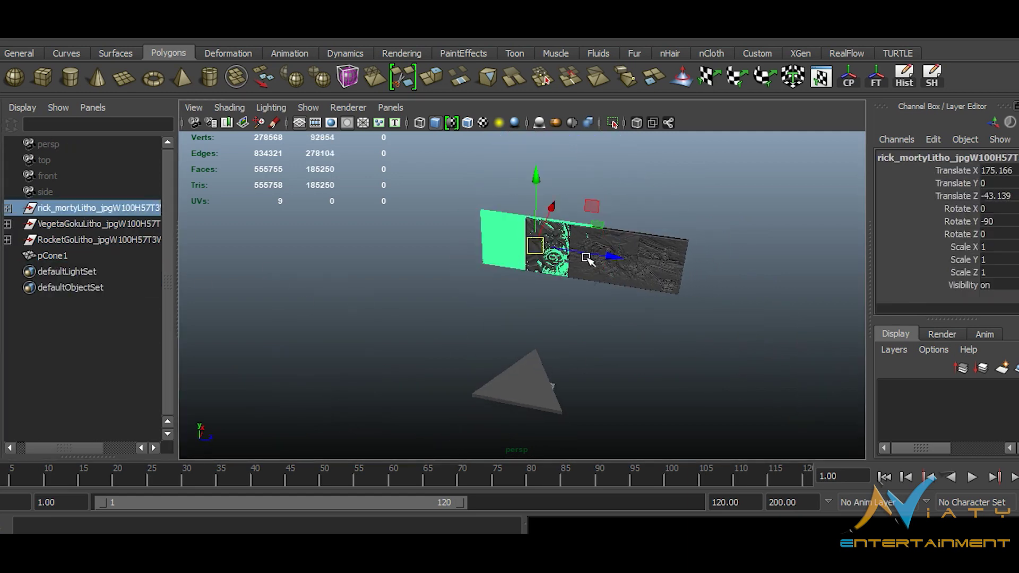
left_click_drag(609, 257, 514, 245)
left_click(91, 224)
left_click_drag(710, 280, 826, 297)
middle_click_drag(536, 348, 530, 304, "alt")
left_click_drag(530, 304, 555, 311, "alt")
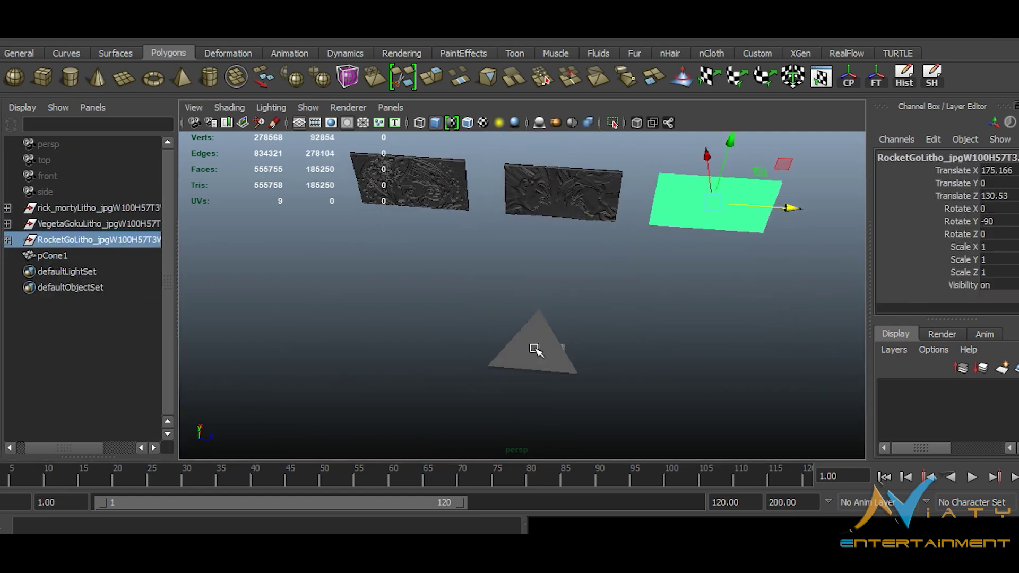
Position the triangular slab around the grid center and scale it uniformly to 1.935
left_click(537, 350)
scroll(510, 329, "up", 4)
middle_click_drag(487, 314, 468, 229, "alt")
scroll(525, 302, "up", 7)
scroll(525, 302, "down", 5)
left_click_drag(531, 244, 439, 368)
scroll(439, 368, "down", 4)
key("r")
left_click_drag(494, 335, 573, 338)
left_click_drag(493, 333, 550, 335, "alt")
key("space")
key("space")
left_click_drag(485, 312, 488, 284)
scroll(523, 315, "down", 8)
key("space")
Move the VegetaGoku plate along X onto the triangular slab
left_click_drag(518, 313, 548, 313, "alt")
left_click(99, 224)
key("w")
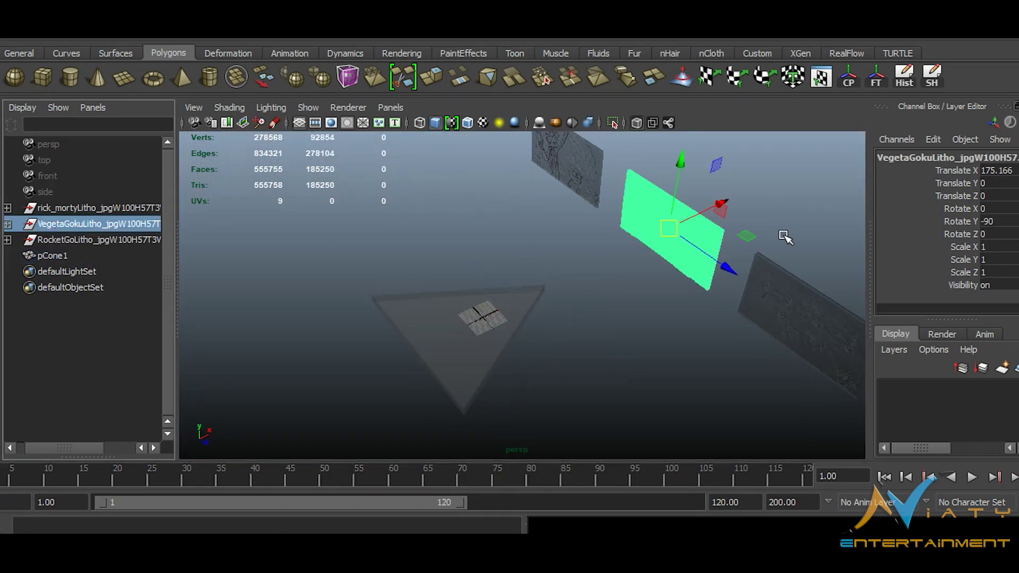
left_click_drag(732, 212, 690, 220, "alt")
left_click_drag(757, 220, 500, 316)
left_click_drag(404, 318, 522, 277, "alt")
scroll(531, 276, "up", 5)
Raise all three lithophane plates together in Y above the triangular slab, undoing the separate move of the VegetaGoku plate
left_click_drag(555, 259, 572, 151)
key("ctrl+z")
left_click_drag(99, 208, 99, 240)
left_click_drag(761, 152, 762, 103)
Try to extrude the top face of the triangular slab
left_click_drag(574, 366, 375, 398, "alt")
middle_click_drag(375, 398, 501, 371, "alt")
left_click_drag(501, 371, 483, 395, "alt")
right_click_drag(500, 326, 503, 359)
left_click(504, 361)
key("ctrl+e")
left_click_drag(505, 313, 549, 320, "alt")
key("ctrl+z")
Poke the top face of the triangular slab to add a center vertex, and return to object mode
left_click(492, 308)
right_click_drag(492, 260, 494, 302, "shift")
right_click_drag(494, 262, 487, 227, "shift")
right_click_drag(483, 349, 525, 308)
scroll(531, 326, "up", 3)
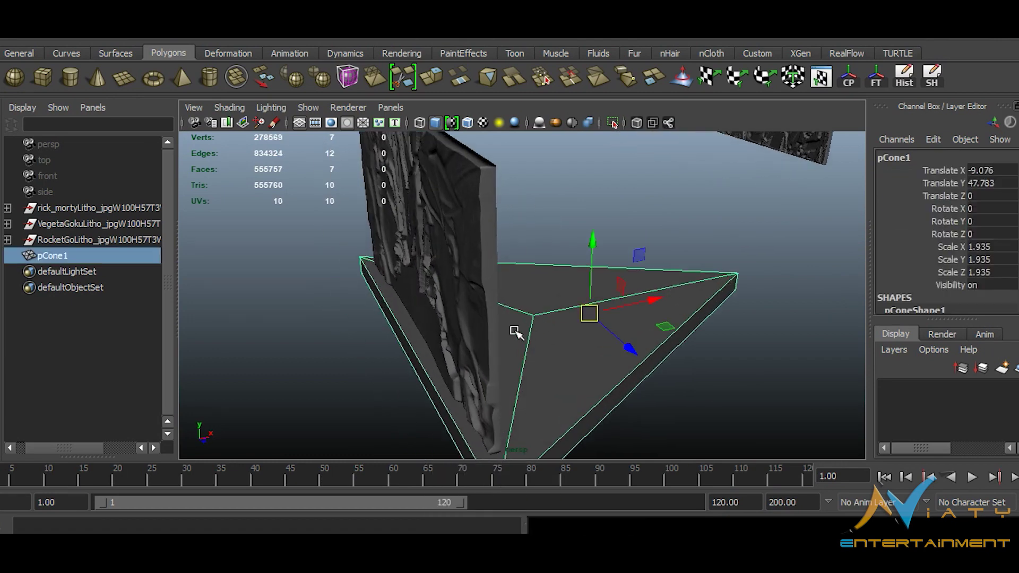
Extrude the loop of side faces around the triangular slab, and return to object mode
left_click_drag(512, 325, 601, 330, "alt")
left_click_drag(545, 309, 537, 354)
left_click_drag(554, 308, 478, 260, "alt")
right_click_drag(478, 260, 478, 298)
left_click(499, 294)
left_click_drag(569, 264, 570, 256)
left_click_drag(563, 258, 509, 314, "alt")
left_click(488, 314)
right_click_drag(482, 289, 480, 330)
left_click(499, 368)
double_click(449, 374, "shift")
left_click_drag(550, 280, 559, 257, "alt")
left_click_drag(531, 314, 600, 257, "alt")
right_click_drag(584, 260, 605, 238)
Scale the triangular slab uniformly
key("r")
key("r")
left_click_drag(501, 249, 517, 249)
Rotate the rick_morty plate to -210 in Y and place it along one slanted slab edge at X -3.494, Z -29.662
scroll(482, 279, "down", 5)
left_click_drag(520, 247, 435, 264, "alt")
scroll(507, 274, "down", 3)
left_click(394, 196)
left_click_drag(624, 200, 372, 317)
scroll(531, 260, "up", 5)
middle_click_drag(372, 317, 590, 290, "alt")
key("e")
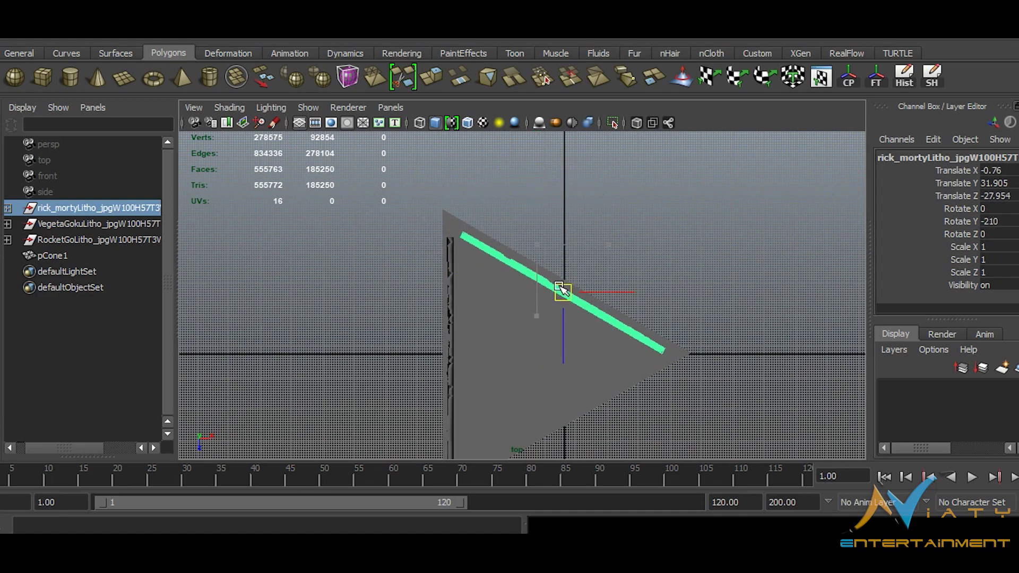
left_click_drag(554, 281, 553, 283)
scroll(553, 283, "down", 3)
middle_click_drag(468, 425, 451, 337, "alt")
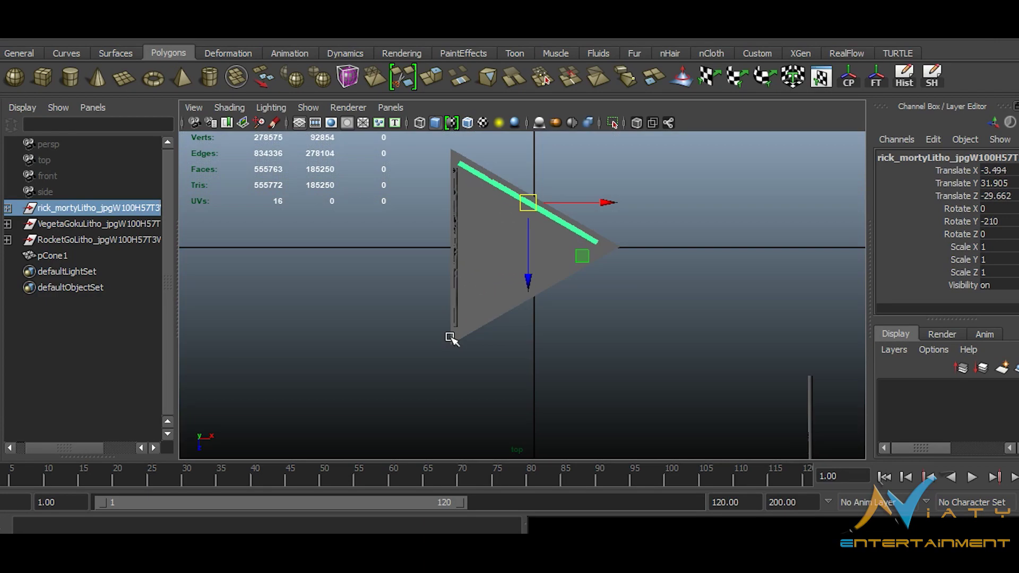
Rotate the RocketGo plate to 30 in Y and place it along the remaining slab edge at X -3.559, Z 24.009
left_click(63, 240)
middle_click_drag(743, 358, 628, 353, "alt")
key("e")
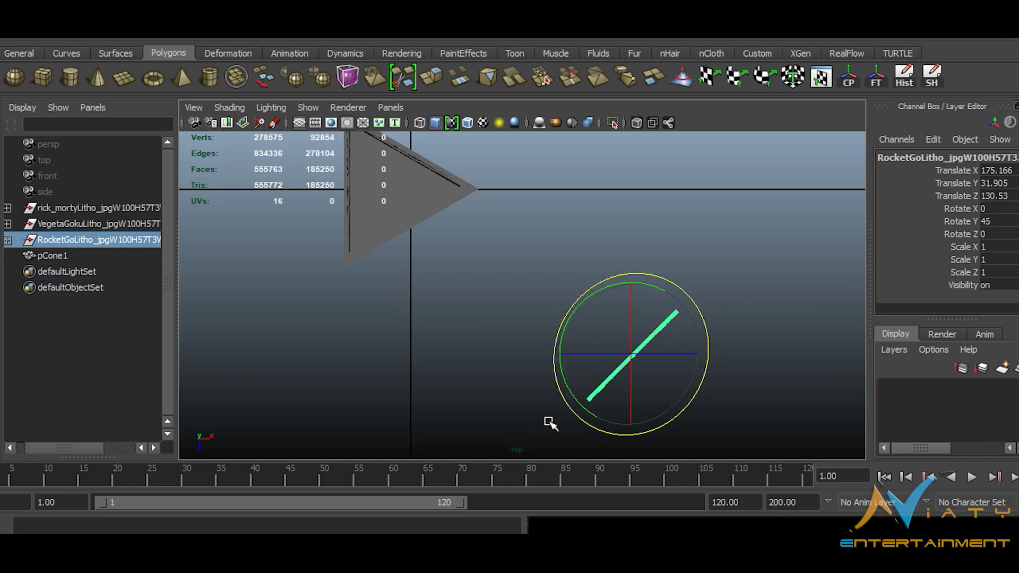
scroll(372, 262, "up", 3)
key("e")
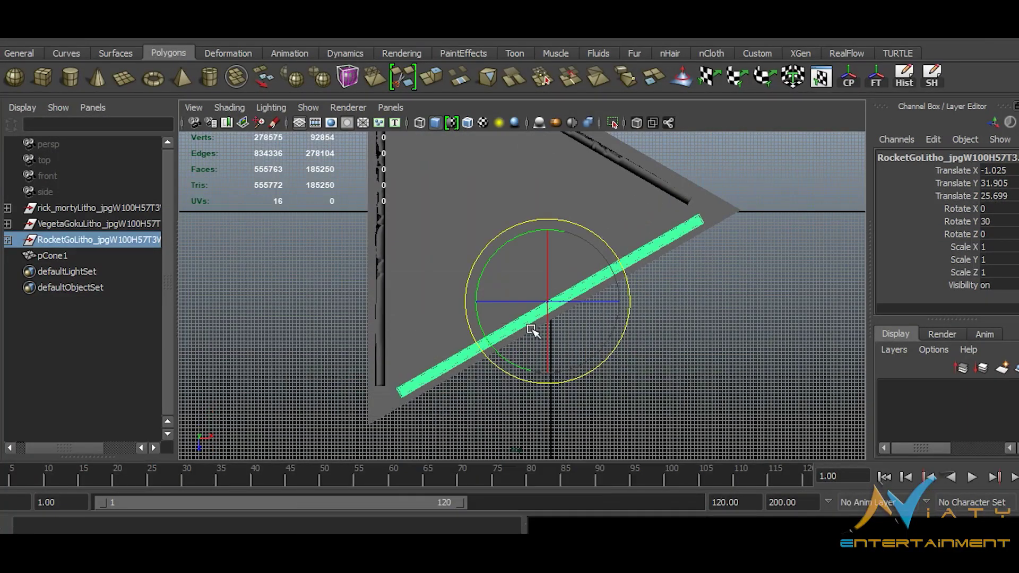
scroll(535, 337, "up", 1)
key("w")
left_click_drag(564, 273, 561, 274)
middle_click_drag(514, 184, 572, 283, "alt")
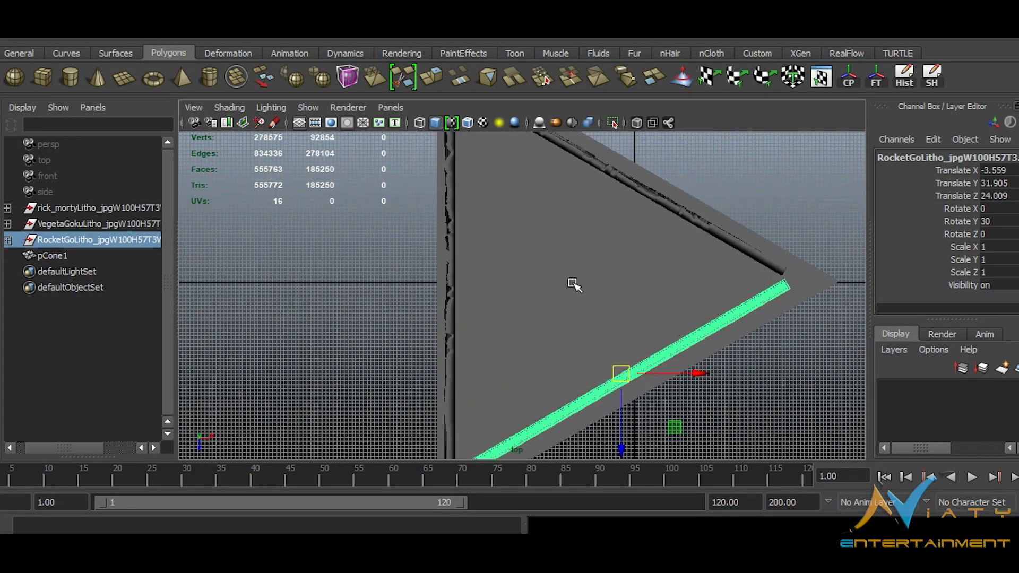
Scale the triangular slab to 1.78 and center it under the three plates at X -10.613, Z -0.471
left_click(558, 322)
key("f")
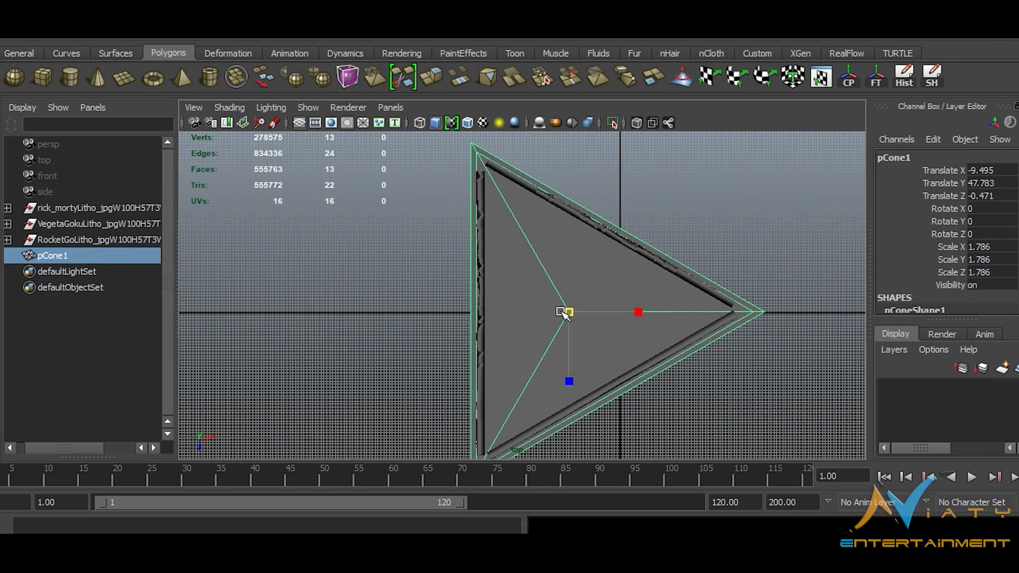
left_click_drag(591, 313, 585, 313)
middle_click_drag(585, 313, 597, 285, "alt")
scroll(602, 285, "up", 1)
Duplicate the triangular slab, scale the copy to 0.177 and place it inside one plate corner at X 39.008, Y 105.192, Z -1.114
key("space")
key("space")
left_click_drag(608, 282, 643, 278, "alt")
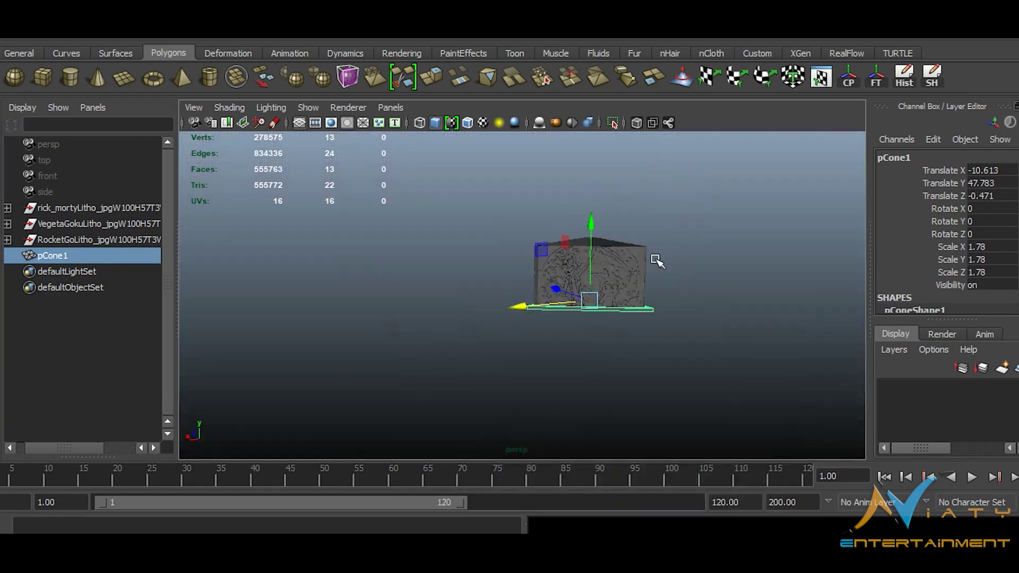
left_click_drag(515, 262, 593, 345, "alt")
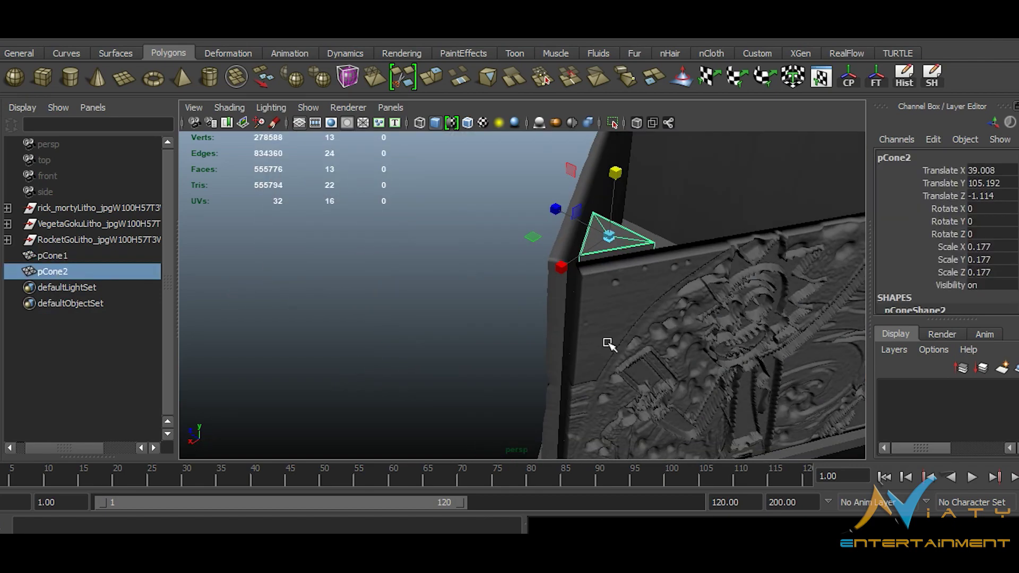
Duplicate the small triangle into the other two corners, at X -34.989, Z -44.024 and at X -34.77, Z 41.518
key("space")
left_click(495, 289)
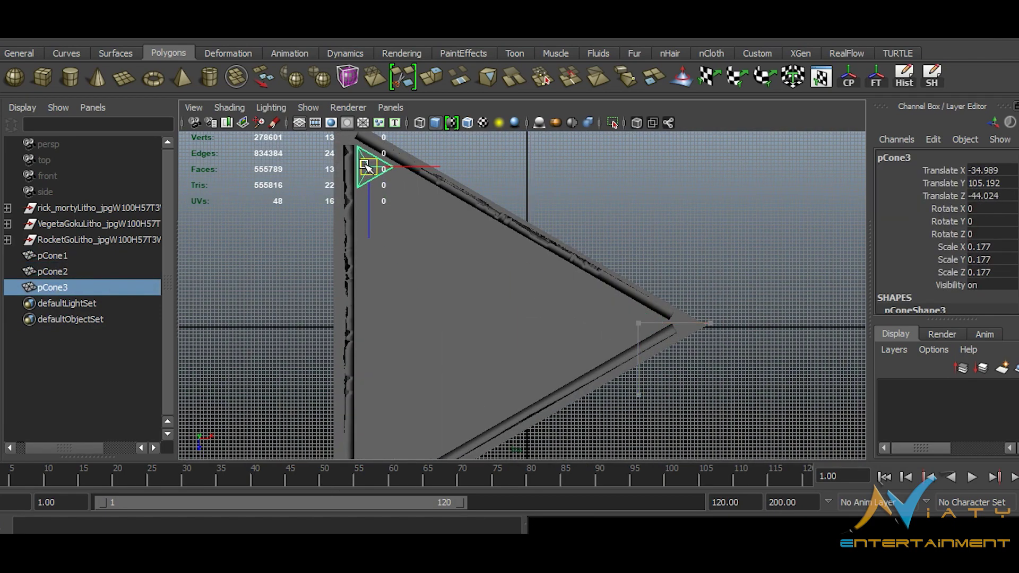
middle_click_drag(467, 297, 541, 159, "alt")
middle_click_drag(458, 265, 460, 364, "alt")
key("ctrl+d")
left_click_drag(450, 197, 451, 473)
middle_click_drag(445, 441, 497, 322, "alt")
scroll(499, 322, "up", 5)
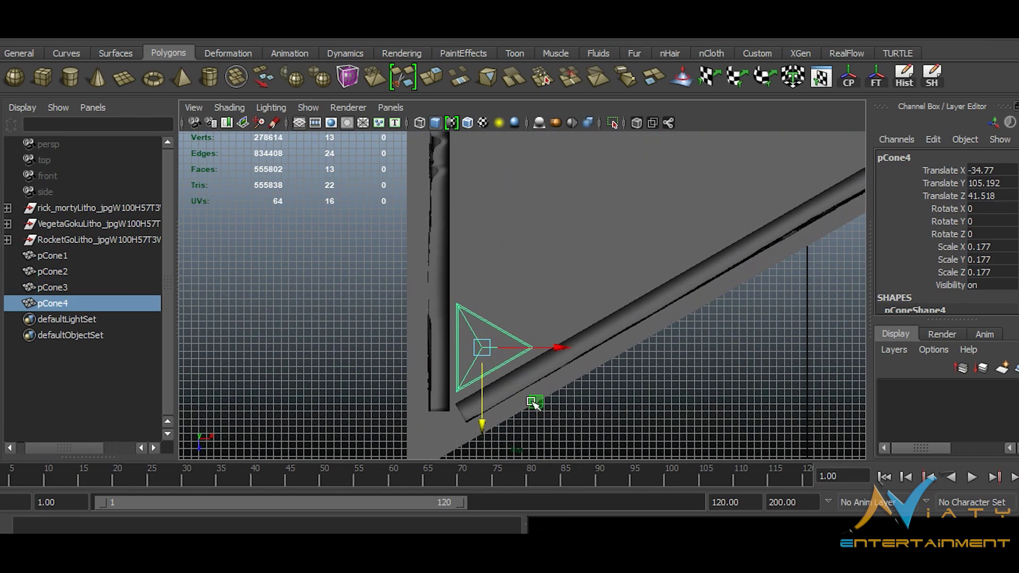
Extend the small corner triangles down to the base slab by moving their bottom faces
scroll(475, 419, "down", 5)
left_click_drag(553, 181, 520, 266, "alt")
middle_click_drag(521, 266, 469, 287, "alt")
scroll(468, 287, "up", 2)
left_click(742, 285)
left_click_drag(664, 302, 629, 340, "alt")
key("space")
left_click(626, 342)
left_click_drag(478, 438, 540, 398, "alt")
scroll(540, 398, "up", 5)
left_click(505, 411)
scroll(531, 398, "down", 2)
middle_click_drag(552, 392, 616, 388, "alt")
left_click(617, 387)
key("ctrl+z")
right_click_drag(623, 385, 622, 423)
left_click(451, 365)
left_click_drag(441, 377, 434, 446, "alt")
left_click(434, 362)
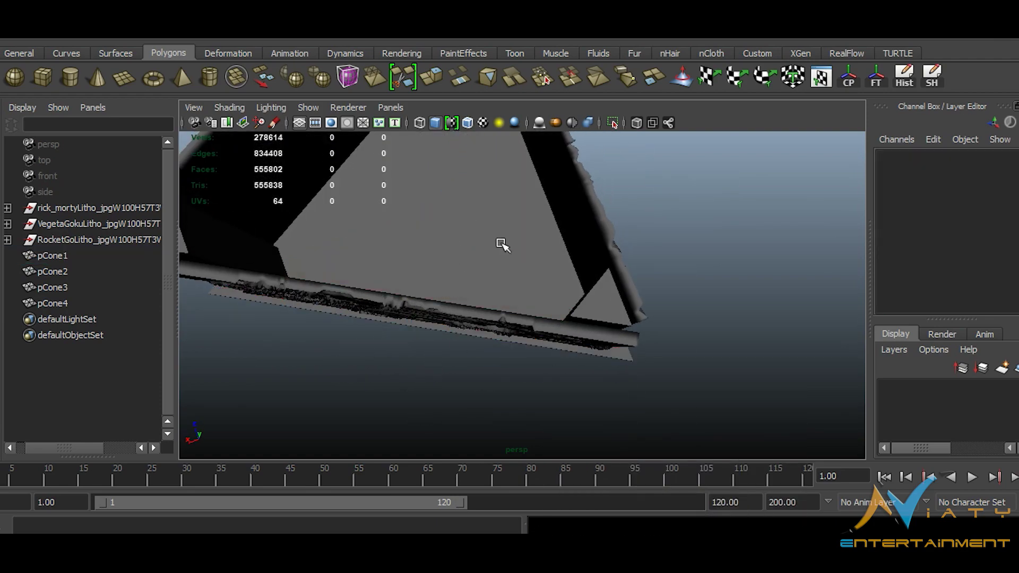
left_click_drag(502, 244, 425, 233, "alt")
middle_click_drag(424, 234, 425, 305, "alt")
left_click_drag(425, 305, 353, 269, "alt")
left_click_drag(478, 297, 473, 335, "alt")
left_click(550, 322)
key("ctrl+d")
key("space")
middle_click_drag(426, 371, 426, 432, "alt")
left_click_drag(406, 237, 470, 303)
key("Delete")
Duplicate the corner post near the slab's X-side tip and move the copy outward to X 48.213
left_click(698, 418)
middle_click_drag(690, 414, 507, 311, "alt")
key("ctrl+d")
left_click_drag(525, 310, 598, 324)
scroll(642, 353, "up", 4)
middle_click_drag(646, 357, 623, 355, "alt")
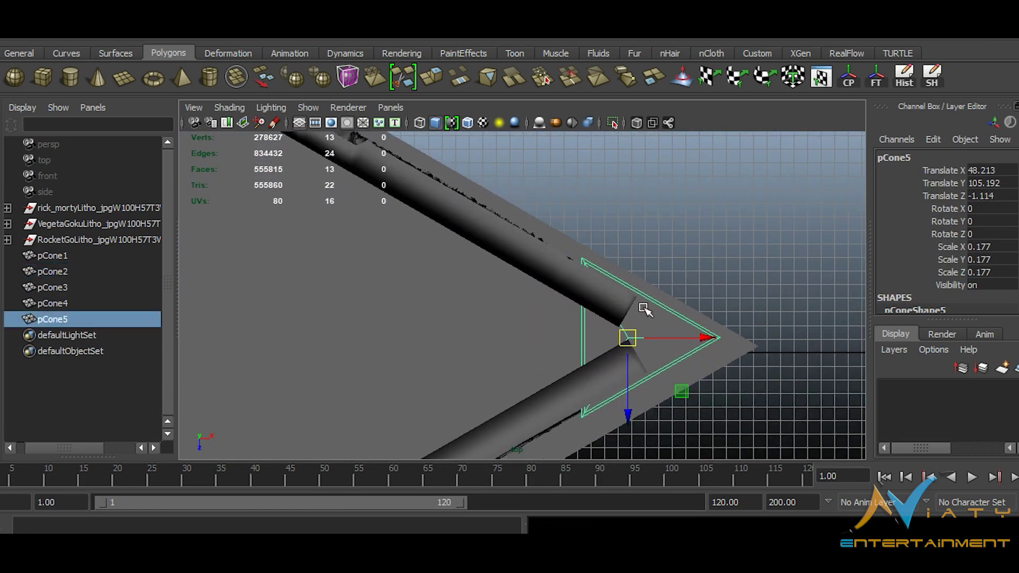
Delete all faces of the outer post copy except the two outward-facing sides that meet at the tip
right_click_drag(644, 309, 637, 256)
key("space")
left_click_drag(636, 257, 510, 297)
right_click_drag(372, 297, 371, 345)
left_click(371, 346)
left_click_drag(372, 345, 521, 284, "alt")
left_click_drag(560, 364, 531, 318, "shift")
key("Delete")
Select the four end vertices of the two-face corner piece, shift them along X and adjust their spacing along Z
right_click_drag(491, 329, 491, 289)
key("space")
left_click_drag(501, 296, 457, 295)
right_click_drag(712, 228, 645, 222)
left_click_drag(582, 214, 679, 489)
middle_click_drag(640, 376, 590, 317, "alt")
left_click_drag(651, 303, 700, 306)
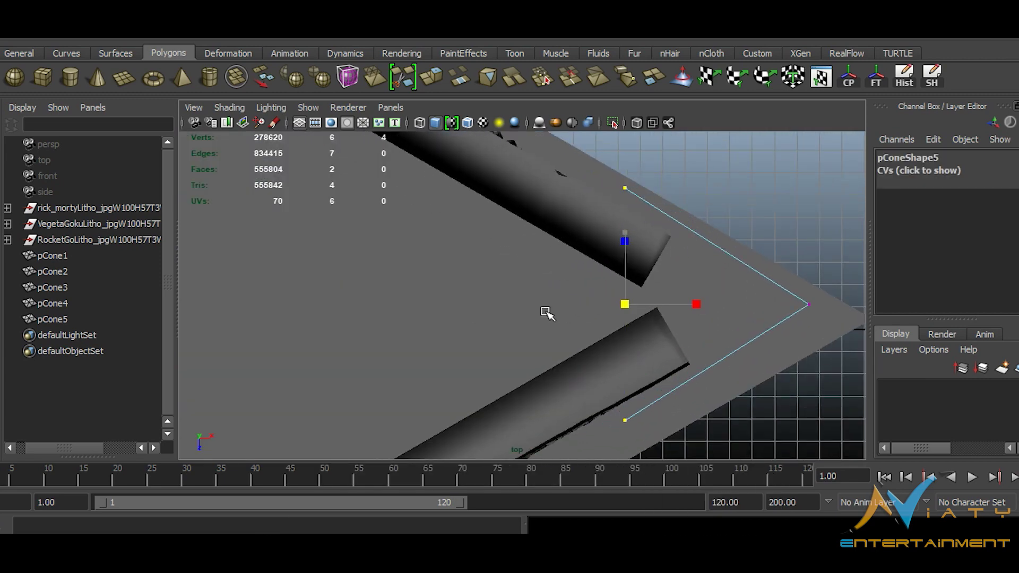
left_click_drag(626, 245, 627, 248)
Extrude both faces of the outer corner piece to give it thickness, and reselect it as an object
key("space")
left_click_drag(615, 296, 616, 266)
left_click_drag(609, 324, 473, 396, "alt")
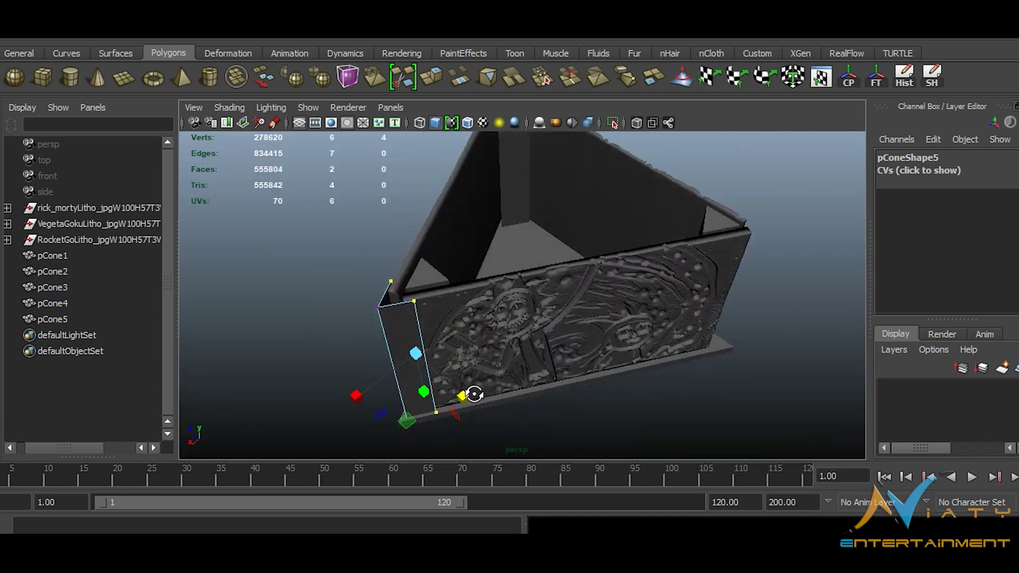
right_click_drag(473, 396, 557, 345, "alt")
left_click_drag(557, 345, 561, 285, "alt")
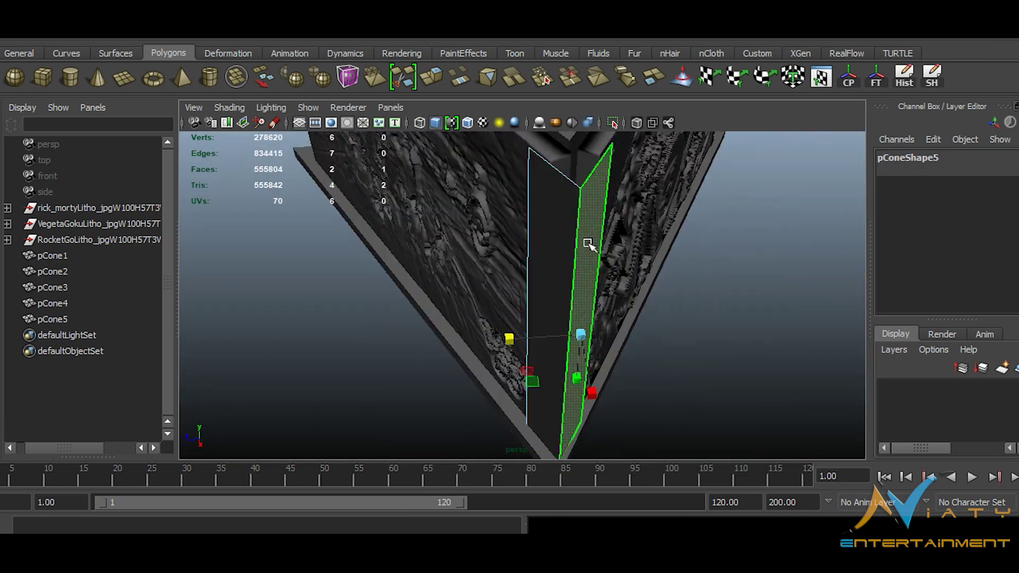
left_click(591, 243, "shift")
right_click_drag(586, 265, 559, 343, "shift")
left_click_drag(558, 343, 569, 358, "alt")
left_click_drag(570, 355, 516, 340)
left_click(582, 332)
key("w")
left_click_drag(534, 396, 539, 403)
left_click_drag(518, 367, 534, 345, "alt")
left_click(578, 348)
left_click(555, 353)
Duplicate the thick corner piece twice, and rotate and position the copies around the other two outer corners
key("space")
left_click_drag(545, 309, 544, 276)
scroll(510, 313, "down", 5)
middle_click_drag(470, 296, 628, 360, "alt")
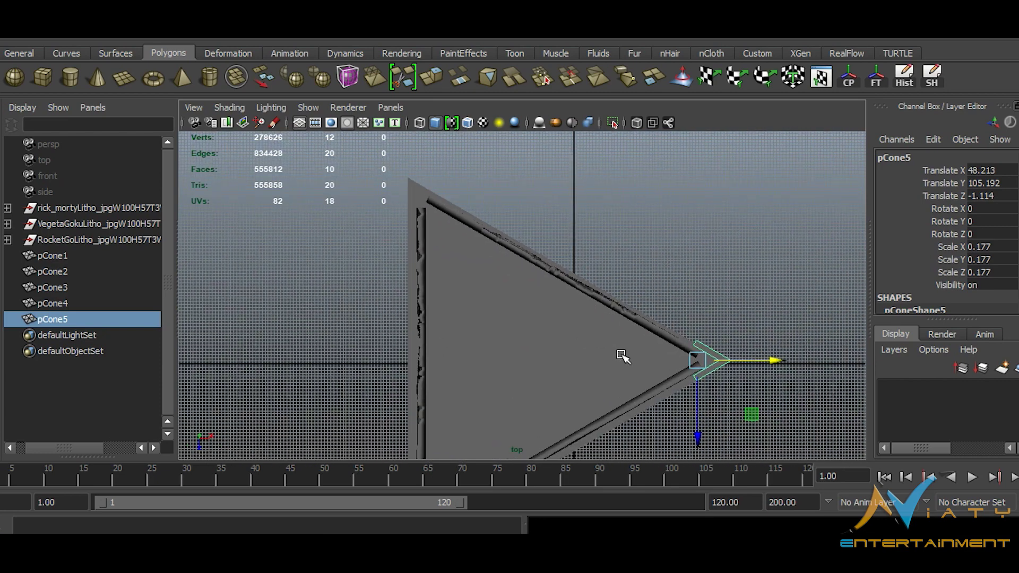
left_click_drag(425, 211, 423, 206)
middle_click_drag(423, 206, 490, 254, "alt")
right_click_drag(490, 254, 542, 294, "alt")
middle_click_drag(541, 294, 577, 385, "alt")
key("e")
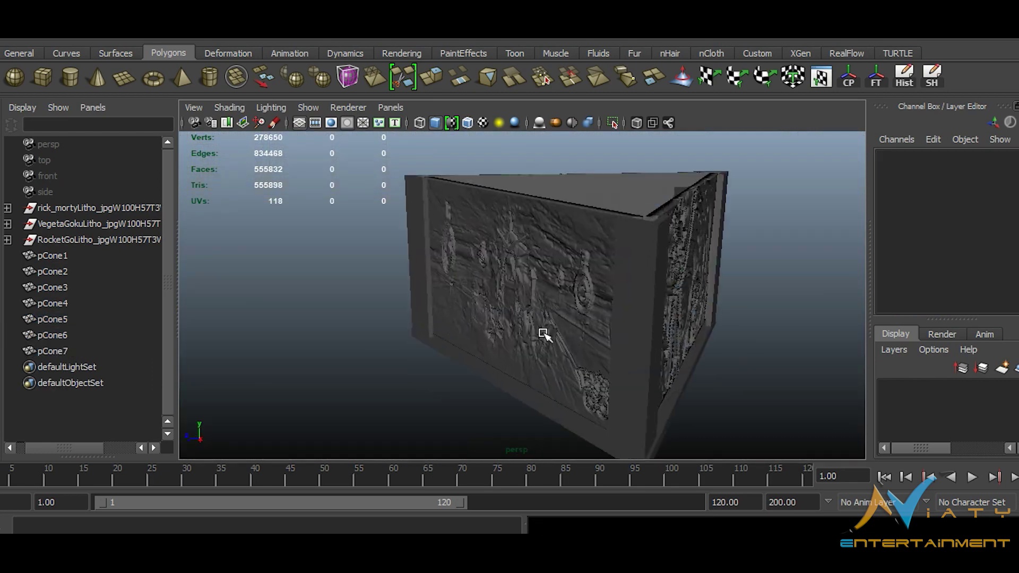
Duplicate the triangular base slab, raise the copy to Y 104.378 and scale it to 1.448 to fit between the plates
left_click_drag(546, 337, 618, 366, "alt")
left_click(536, 304)
key("ctrl+d")
right_click_drag(547, 310, 656, 325, "alt")
middle_click_drag(655, 326, 657, 358, "alt")
left_click_drag(543, 308, 526, 187)
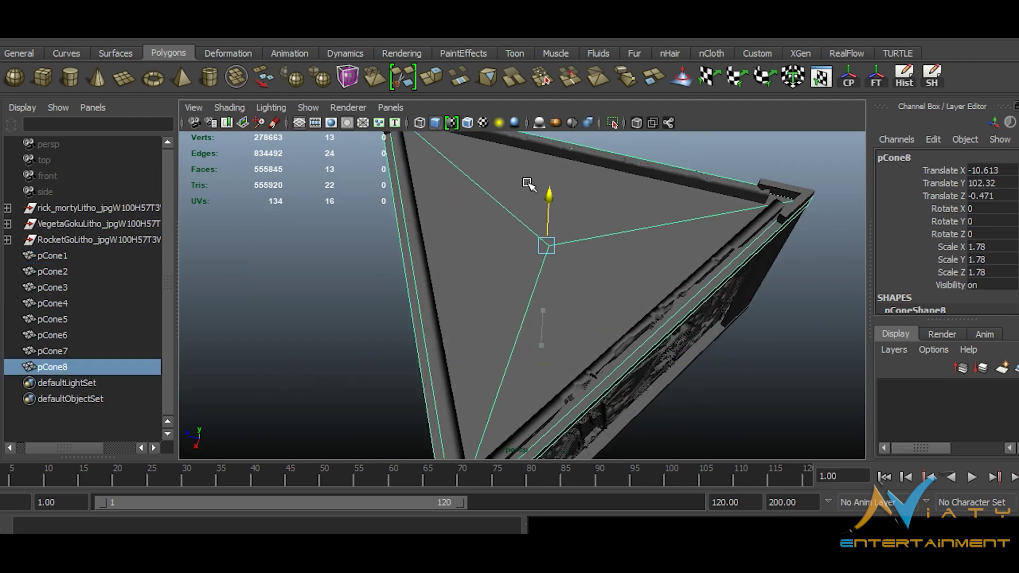
left_click_drag(478, 240, 476, 240)
right_click_drag(477, 240, 531, 255, "alt")
middle_click_drag(531, 255, 572, 340, "alt")
left_click_drag(572, 340, 519, 273, "alt")
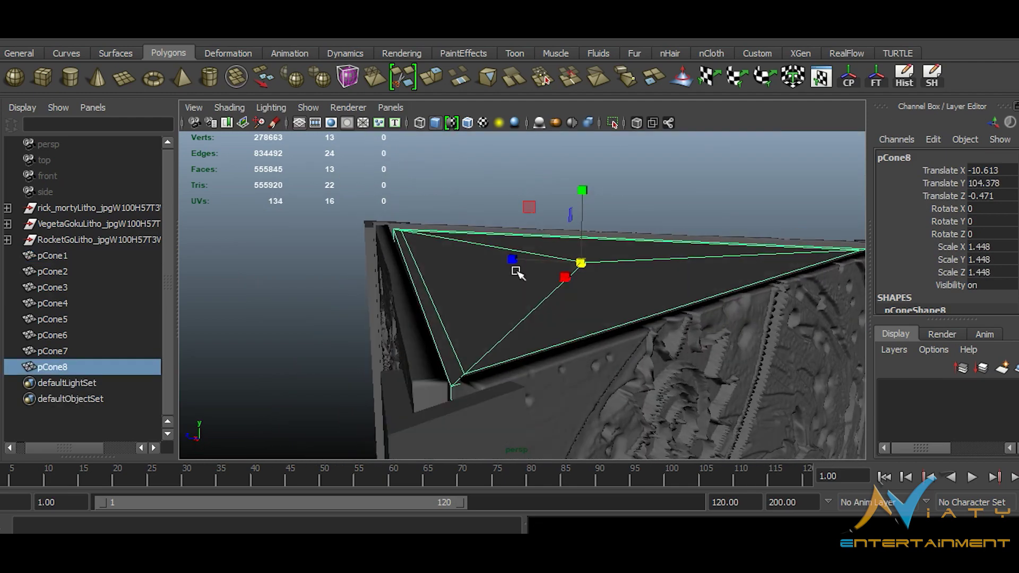
Try to nudge the triangular lid slab between the plates, and undo the move
left_click(636, 123)
right_click_drag(553, 233, 599, 257, "alt")
mouse_move(598, 257)
left_mouse_down("alt")
mouse_move(600, 233)
mouse_move(632, 228)
left_mouse_up("alt")
left_click(636, 125)
right_click_drag(632, 228, 655, 242, "alt")
left_click_drag(655, 241, 627, 297, "alt")
key("w")
left_click_drag(595, 256, 595, 267)
right_click_drag(595, 287, 563, 300, "alt")
left_click_drag(562, 300, 509, 308, "alt")
key("ctrl+z")
right_click_drag(509, 308, 478, 292, "alt")
Create a polygon torus beside the box with a radius of about 14.36 as the start of a lid handle
left_click(153, 79)
left_click_drag(377, 334, 380, 334)
right_click_drag(381, 334, 419, 335, "alt")
left_click_drag(419, 335, 531, 329, "alt")
middle_click_drag(531, 330, 526, 317, "alt")
left_click_drag(526, 316, 478, 319, "alt")
right_click_drag(478, 319, 524, 322, "alt")
left_click_drag(525, 323, 607, 340, "alt")
Increase the torus's axis and height subdivisions for a smoother mesh
key("space")
left_click_drag(606, 339, 541, 340)
key("f")
right_click_drag(278, 348, 252, 340, "alt")
scroll(951, 292, "down", 2)
left_click(951, 293)
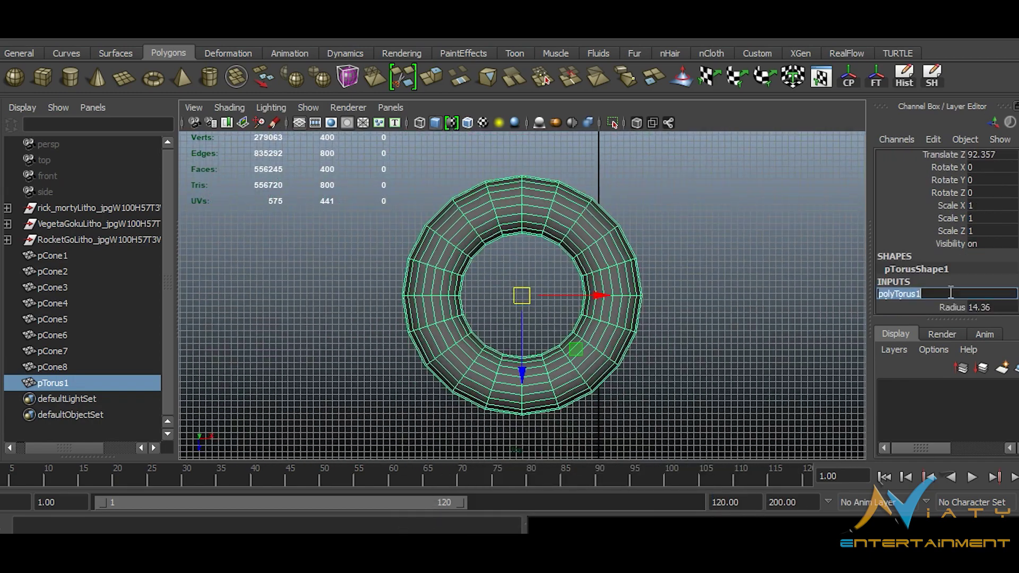
scroll(952, 292, "down", 2)
left_click_drag(982, 269, 981, 281)
key("Return")
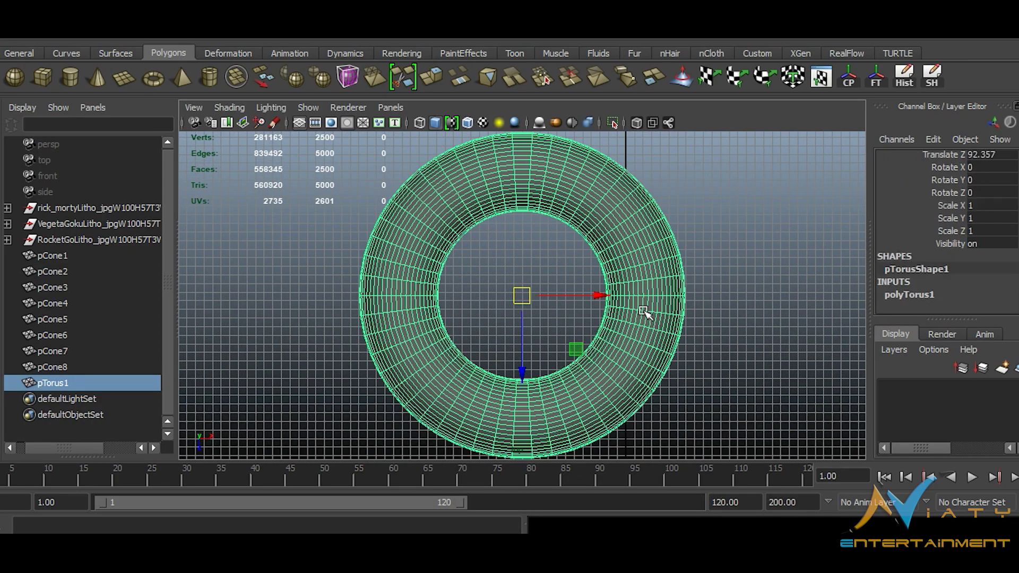
Delete the faces of one half of the torus so that a half-ring handle remains
left_click(706, 448)
key("Delete")
key("space")
left_click_drag(610, 279, 609, 239)
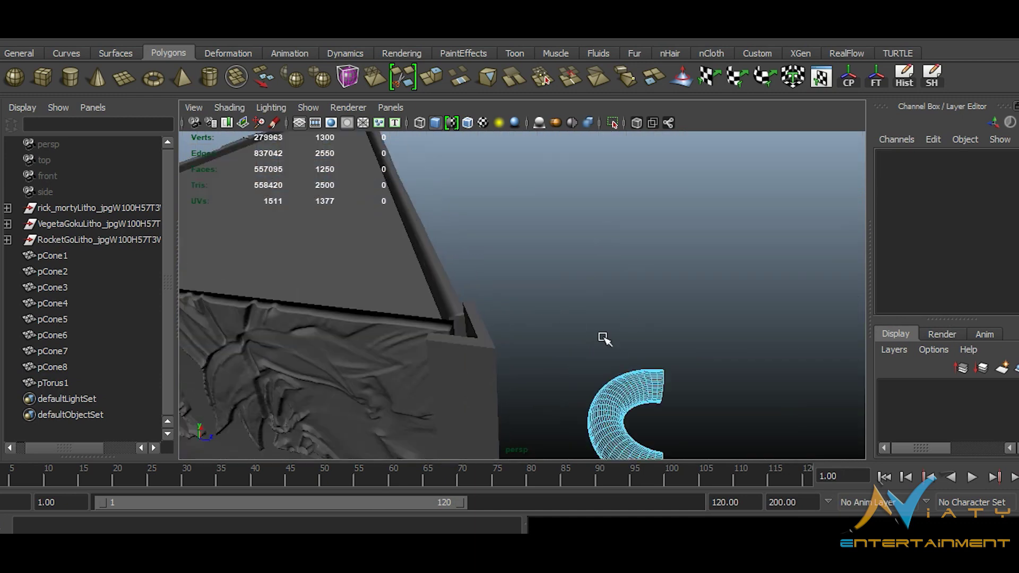
left_click_drag(603, 339, 610, 317, "alt")
scroll(610, 317, "up", 3)
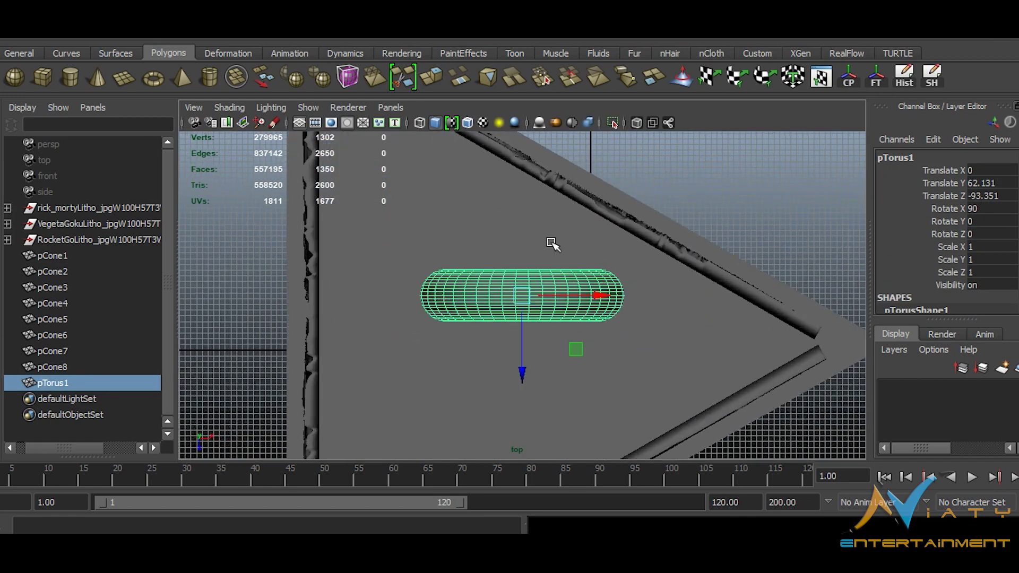
Shift the half-ring handle to Z -84.576 over the middle of the lid and adjust its height
mouse_move(523, 366)
left_mouse_down()
mouse_move(524, 405)
mouse_move(526, 385)
left_mouse_up()
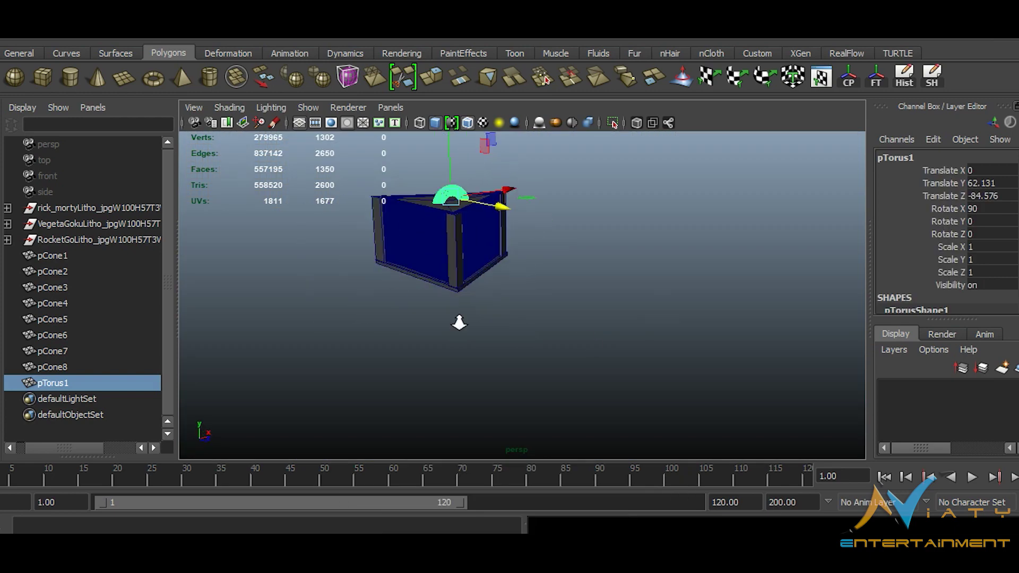
left_click_drag(565, 314, 531, 302, "alt")
key("w")
left_click_drag(549, 251, 570, 208)
Select the handle and the lid slab, and raise them together above the box
scroll(587, 209, "up", 5)
scroll(584, 228, "down", 5)
left_click_drag(590, 229, 727, 342, "alt")
key("ctrl+space")
left_click(627, 207)
left_click(618, 202, "shift")
scroll(616, 202, "up", 4)
left_click_drag(614, 111, 614, 59)
left_click_drag(610, 175, 766, 228, "alt")
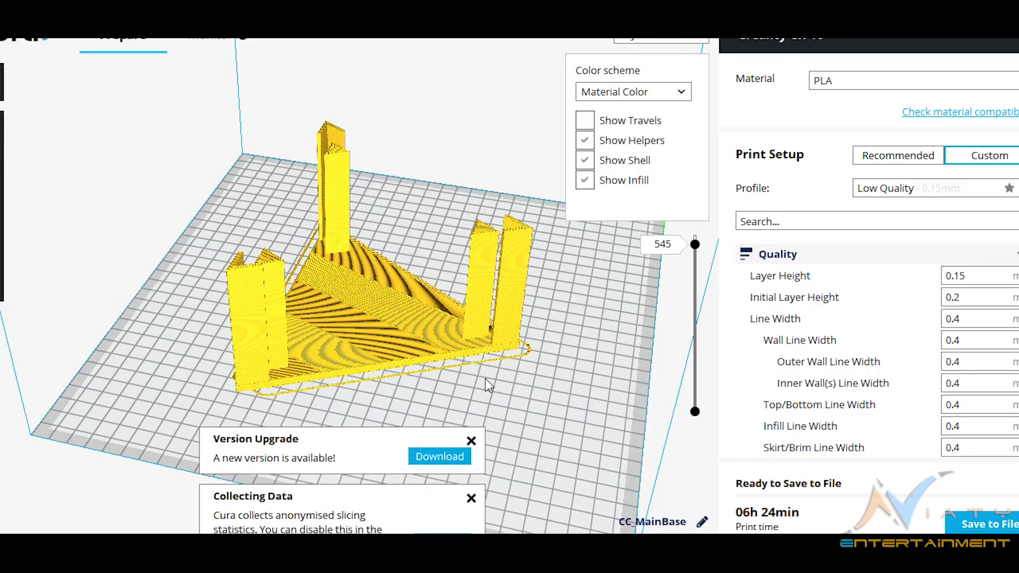
In Cura, inspect the sliced layers of the base with its corner pieces and save them as the G-code file CC_MainBase
right_click_drag(453, 389, 403, 364)
left_click_drag(698, 256, 722, 386)
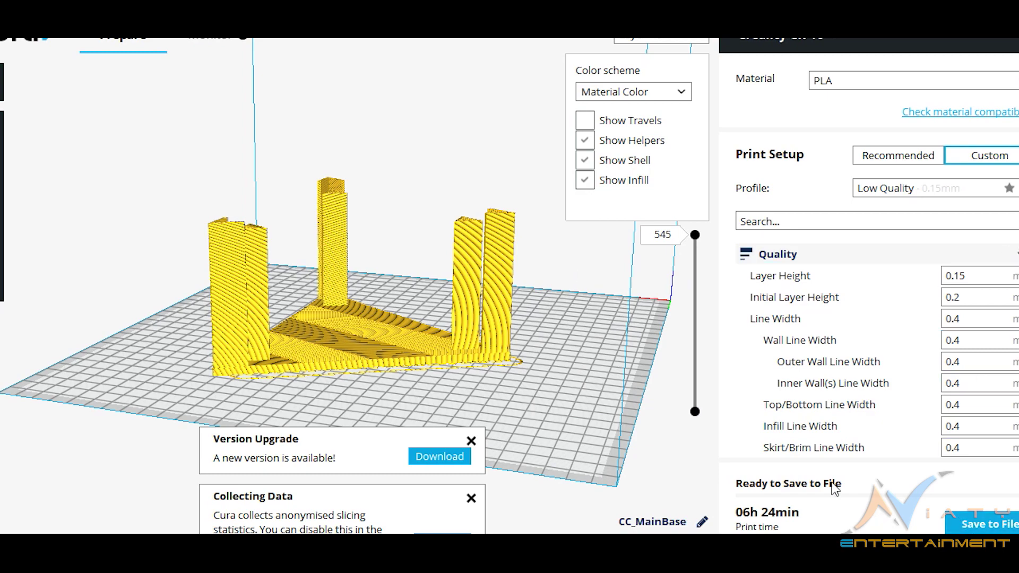
left_click(985, 528)
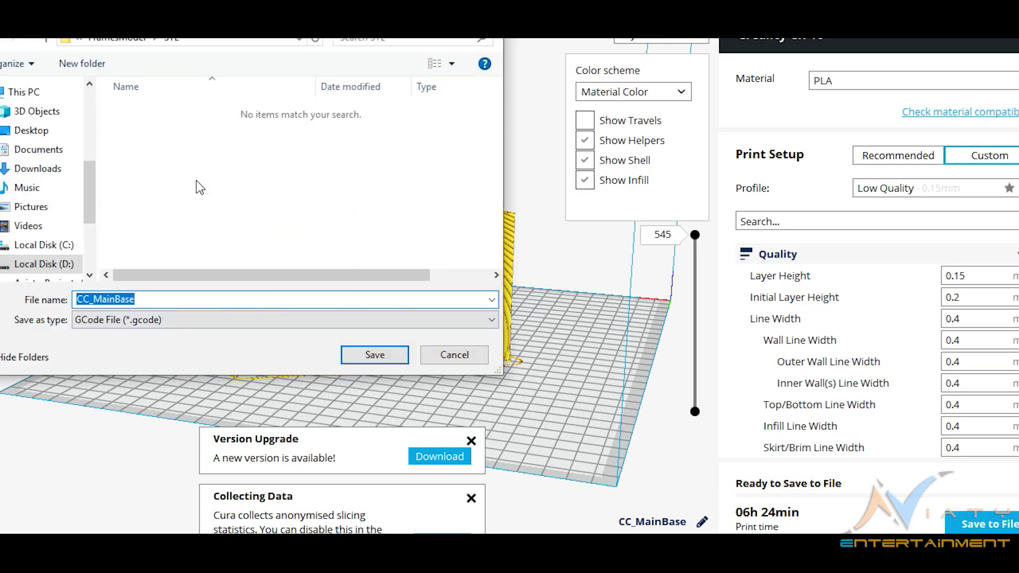
left_click(374, 356)
left_click(471, 440)
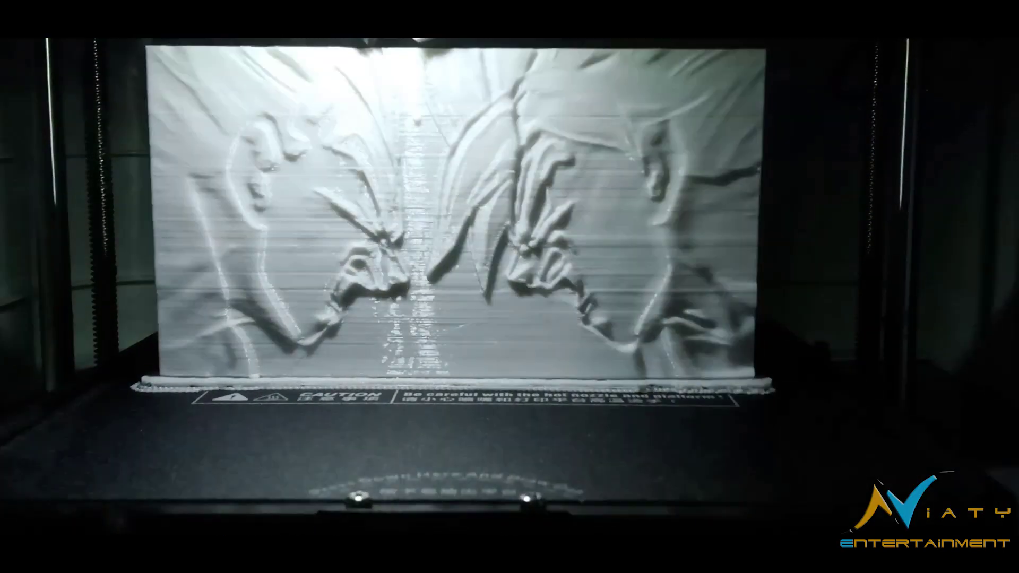